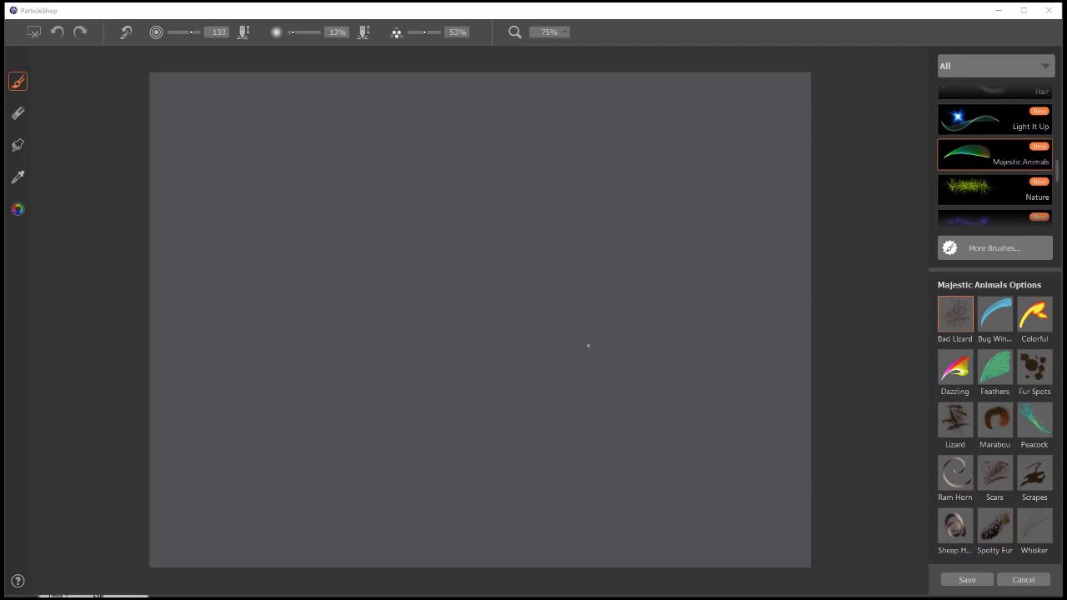
Paint a dark blue sample stroke across the canvas with the Bad Lizard brush and undo it.
left_click(957, 325)
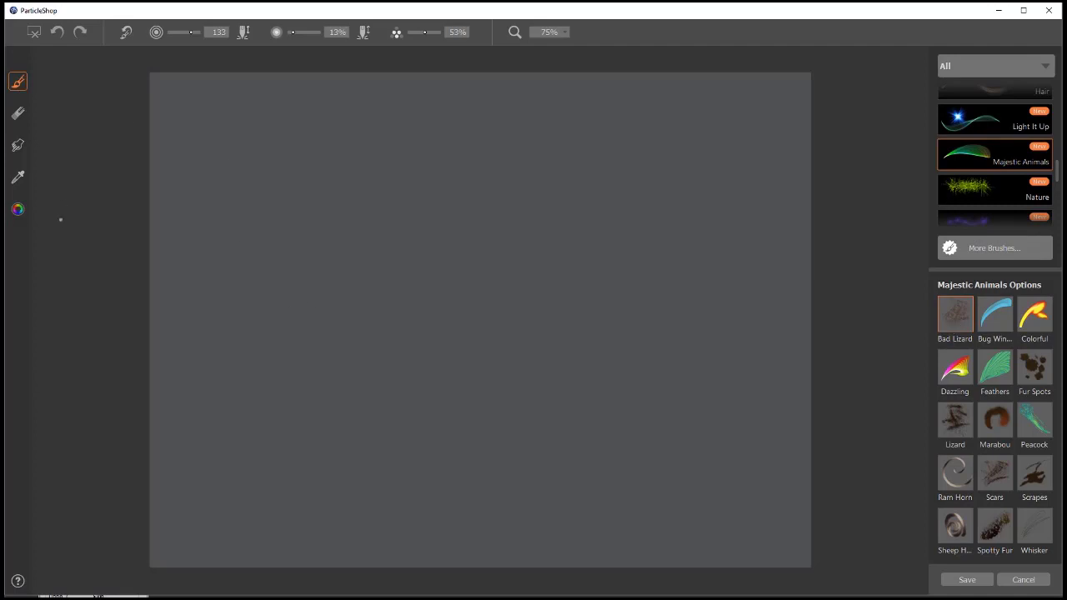
left_click(17, 210)
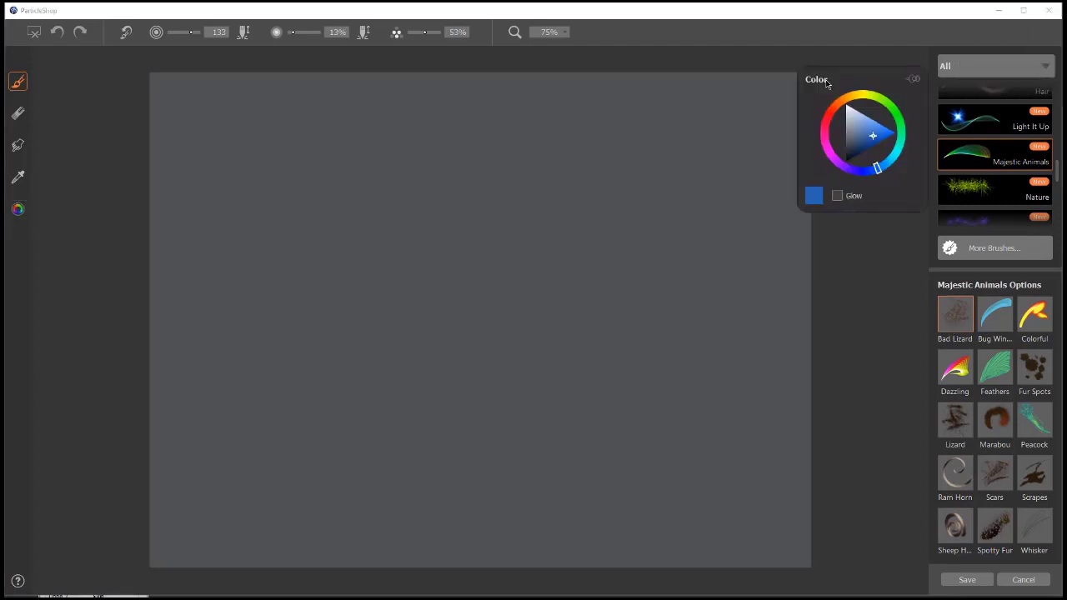
left_click(860, 145)
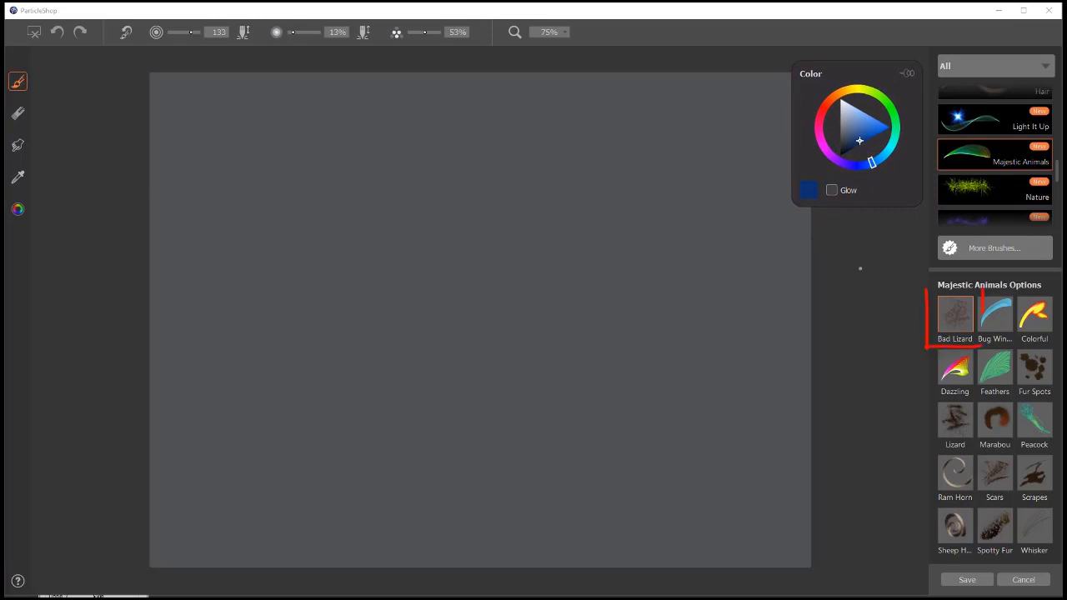
mouse_move(232, 425)
left_mouse_down()
mouse_move(416, 257)
mouse_move(629, 214)
mouse_move(448, 275)
mouse_move(467, 324)
mouse_move(371, 368)
mouse_move(386, 364)
mouse_move(470, 401)
mouse_move(573, 413)
mouse_move(529, 342)
mouse_move(401, 372)
mouse_move(576, 265)
mouse_move(322, 320)
mouse_move(252, 323)
mouse_move(496, 198)
mouse_move(572, 312)
left_mouse_up()
key("ctrl+z")
Paint one large dark blue wing and three smaller pale grey-blue wings with the Bug Wings brush, and clear the canvas.
left_click(996, 317)
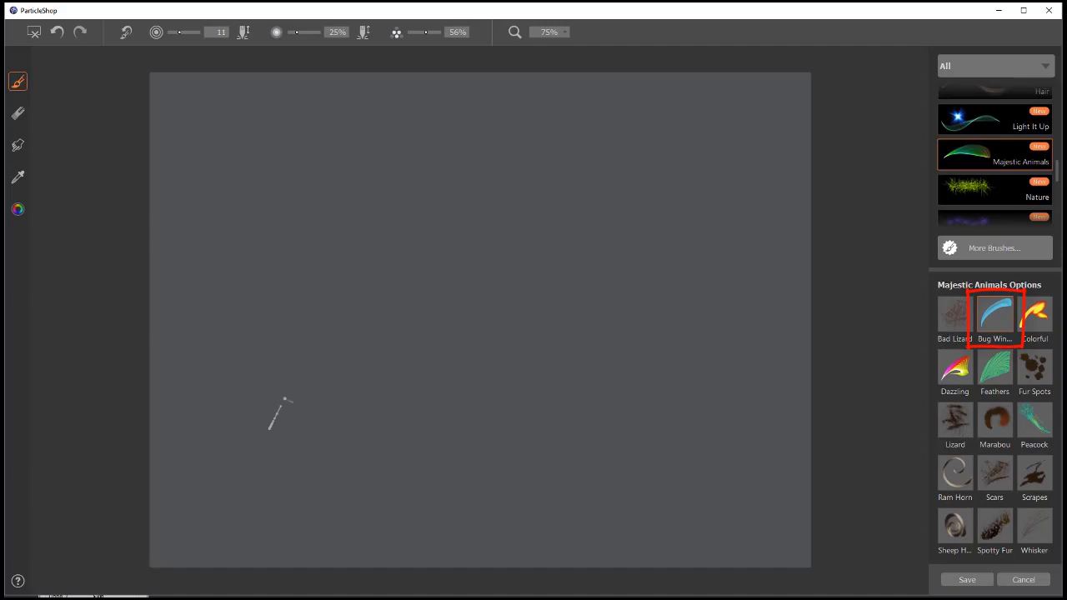
mouse_move(269, 428)
left_mouse_down()
mouse_move(710, 168)
mouse_move(728, 207)
mouse_move(424, 297)
mouse_move(309, 364)
mouse_move(253, 435)
left_mouse_up()
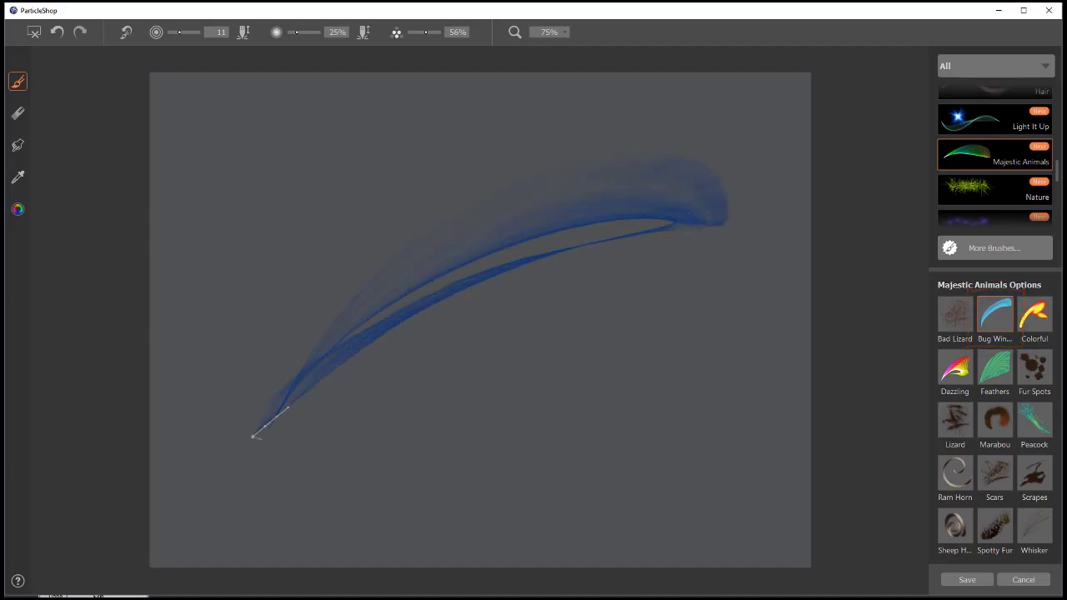
left_click(18, 209)
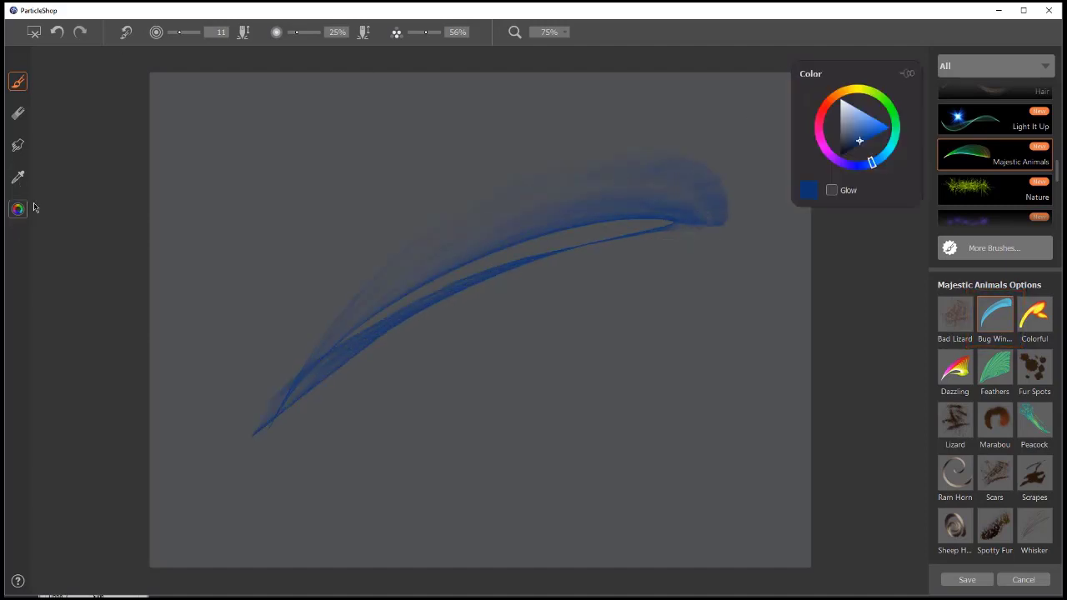
left_click(848, 124)
mouse_move(258, 434)
left_mouse_down()
mouse_move(456, 353)
mouse_move(545, 360)
left_mouse_up()
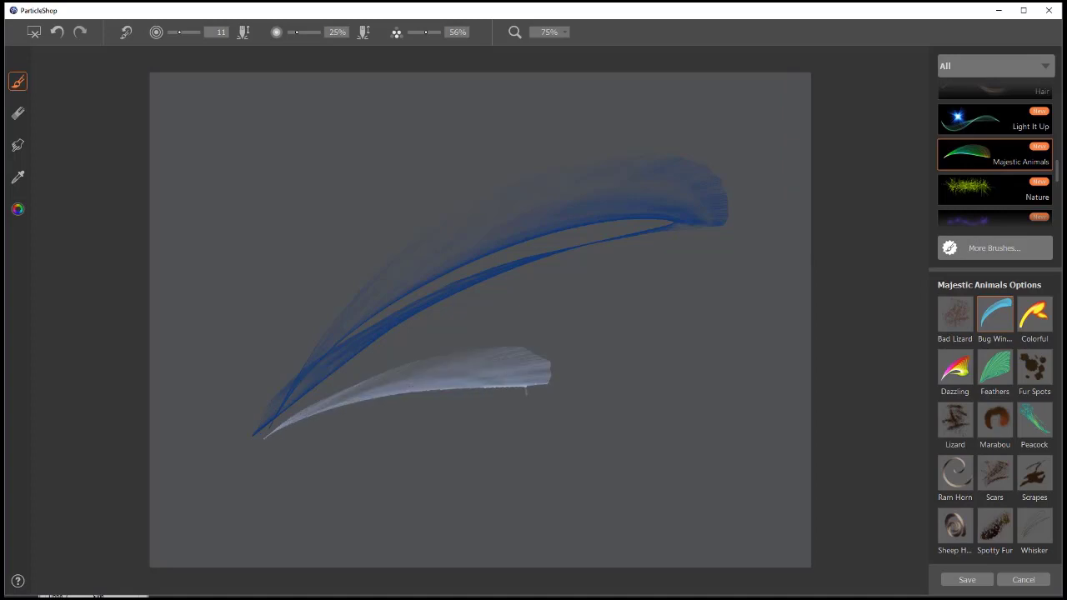
mouse_move(225, 389)
left_mouse_down()
mouse_move(251, 328)
mouse_move(357, 247)
left_mouse_up()
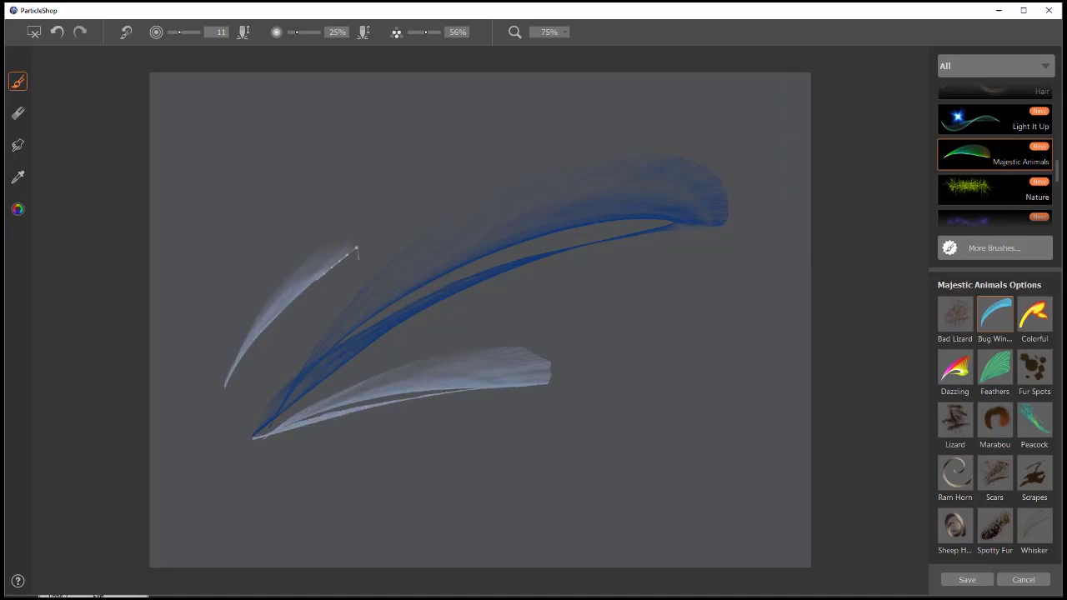
left_click_drag(498, 306, 557, 277)
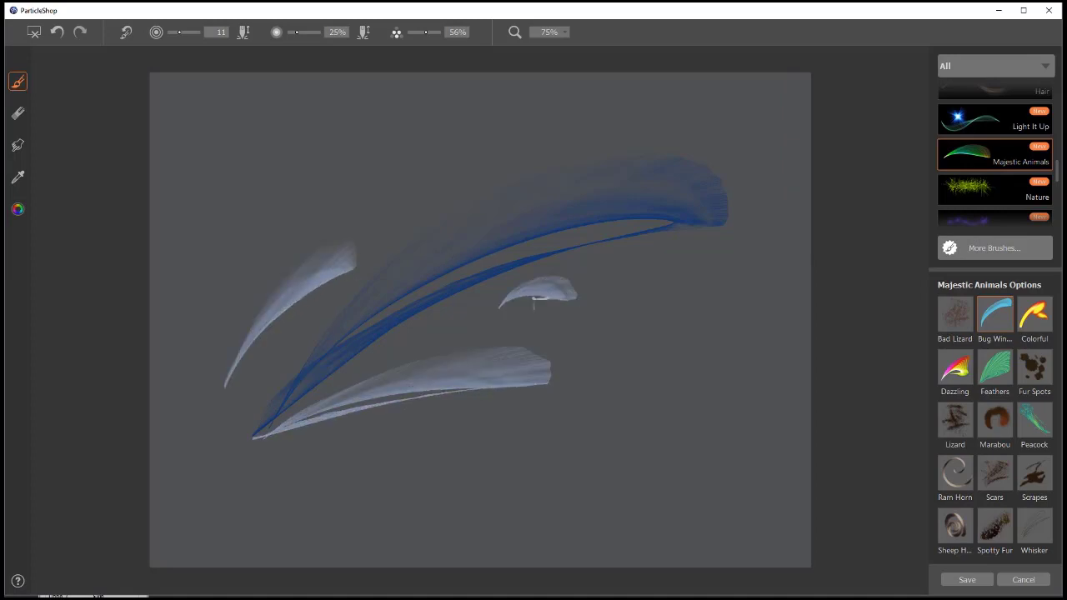
left_click(34, 32)
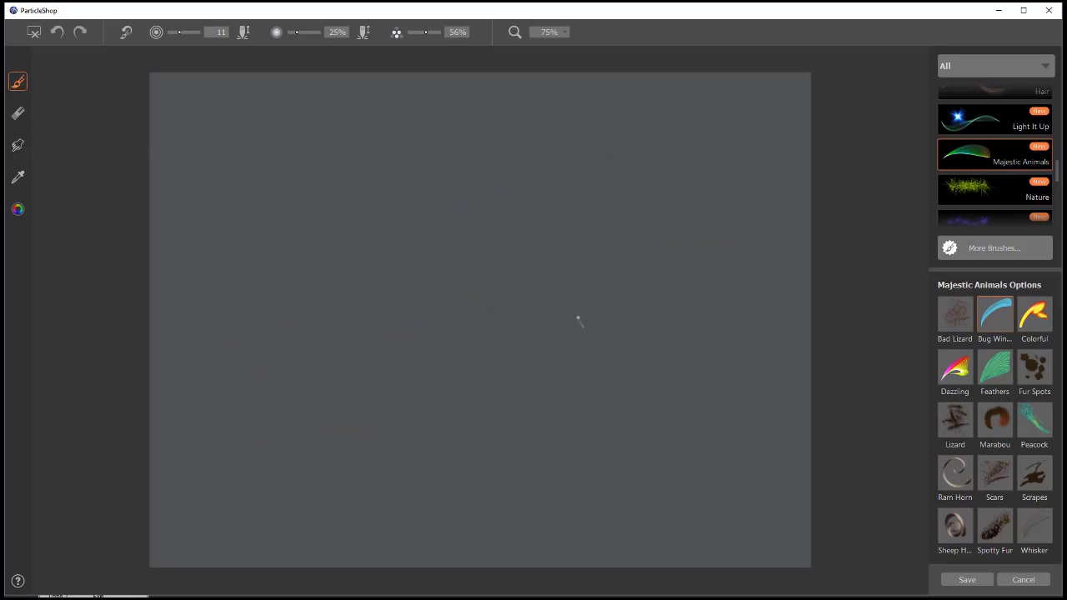
Paint one arc in pale grey-blue and two in red with the Colorful brush, and clear the canvas.
left_click(1034, 316)
mouse_move(323, 380)
left_mouse_down()
mouse_move(694, 230)
mouse_move(700, 315)
mouse_move(685, 302)
left_mouse_up()
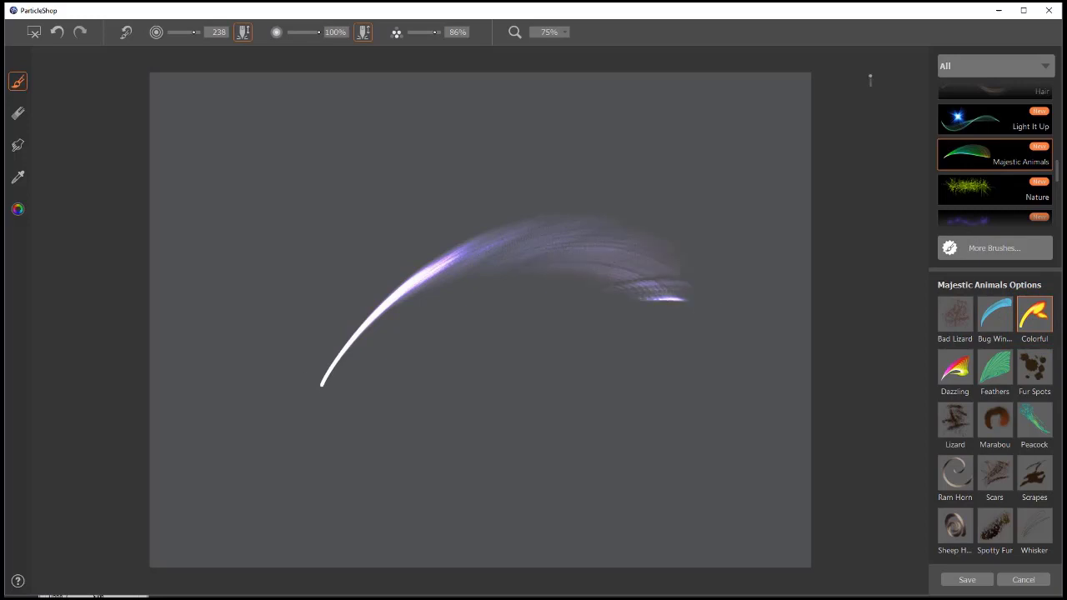
left_click(18, 209)
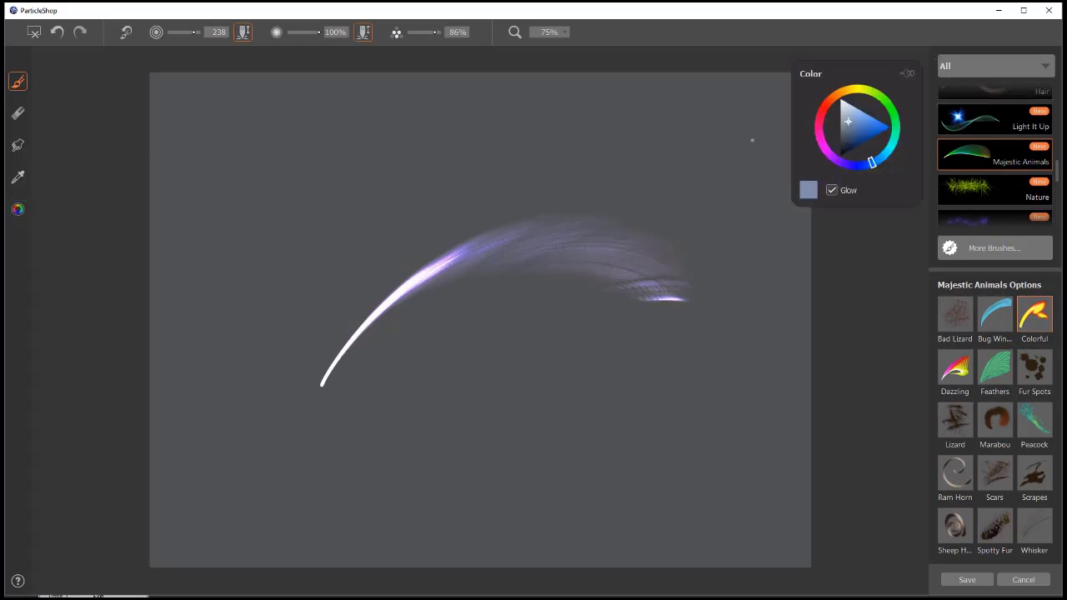
left_click(829, 158)
mouse_move(285, 397)
left_mouse_down()
mouse_move(358, 299)
mouse_move(321, 164)
mouse_move(250, 167)
left_mouse_up()
mouse_move(355, 416)
left_mouse_down()
mouse_move(555, 288)
mouse_move(634, 329)
left_mouse_up()
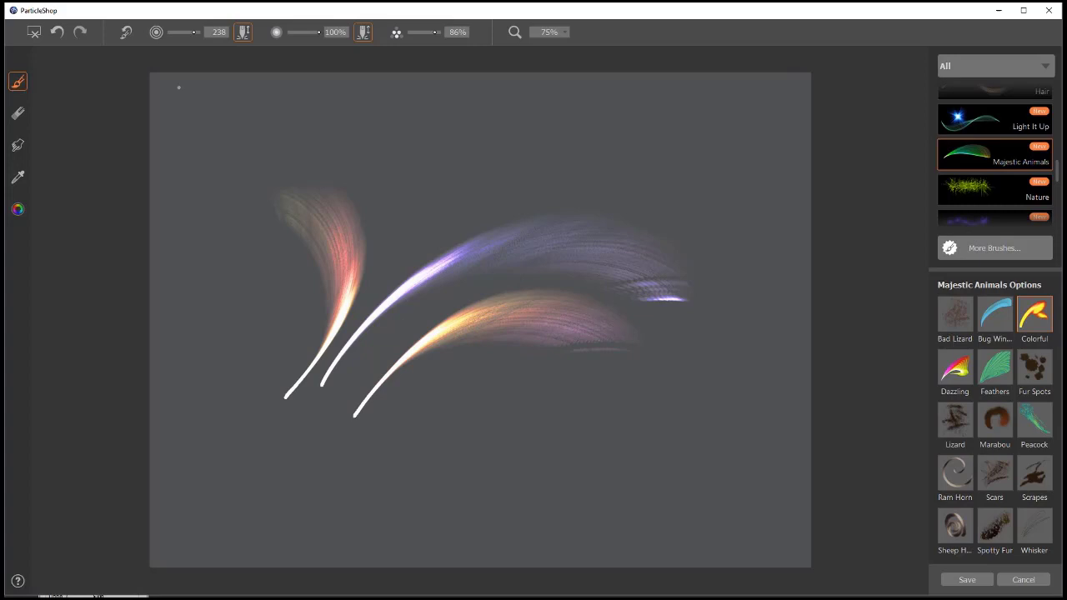
left_click(34, 32)
Paint four small multicoloured wing shapes around the canvas centre with the Dazzling brush, and clear the canvas.
left_click(955, 369)
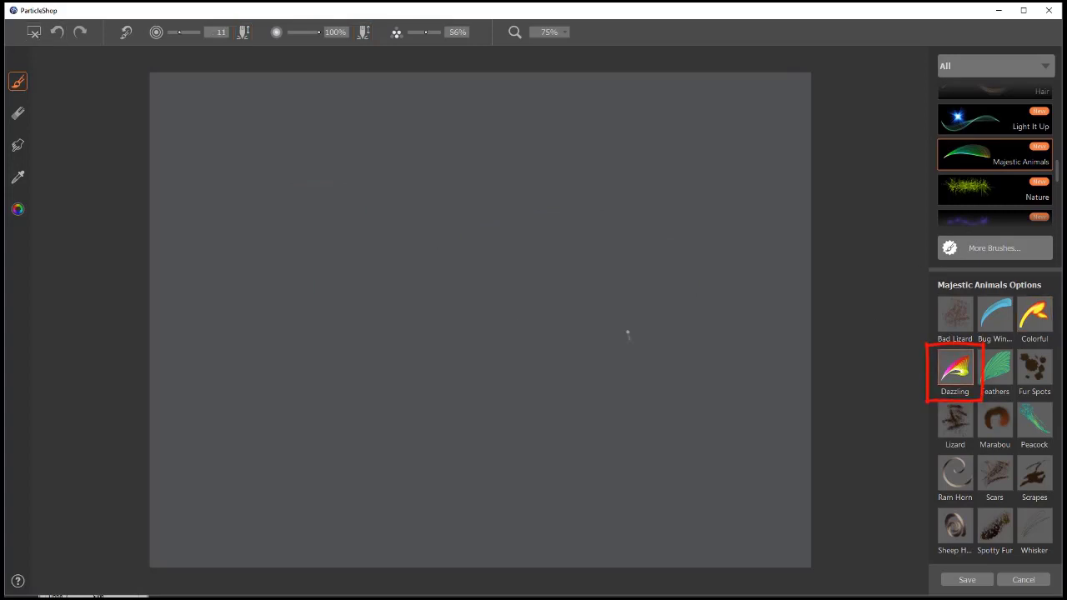
mouse_move(348, 381)
left_mouse_down()
mouse_move(438, 308)
mouse_move(454, 338)
mouse_move(345, 378)
left_mouse_up()
left_click(18, 209)
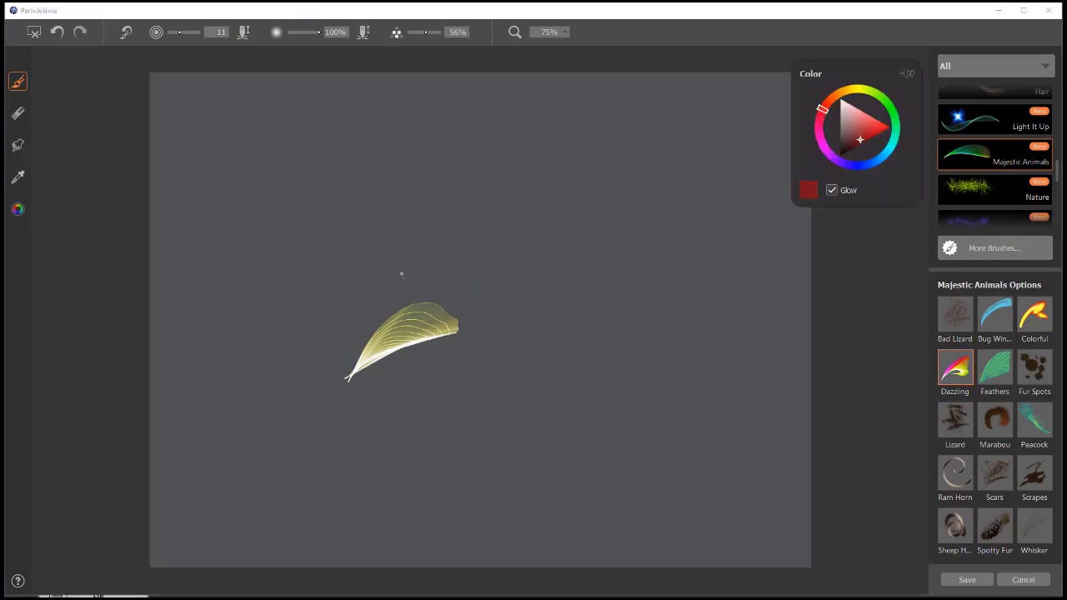
left_click_drag(339, 273, 477, 219)
left_click_drag(451, 282, 593, 265)
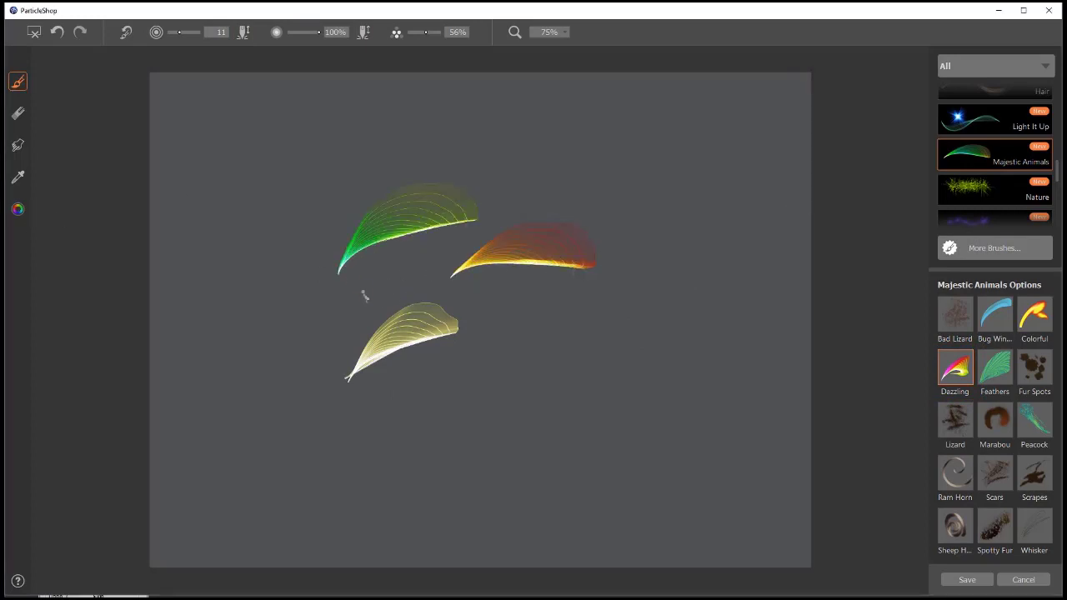
left_click_drag(364, 295, 243, 285)
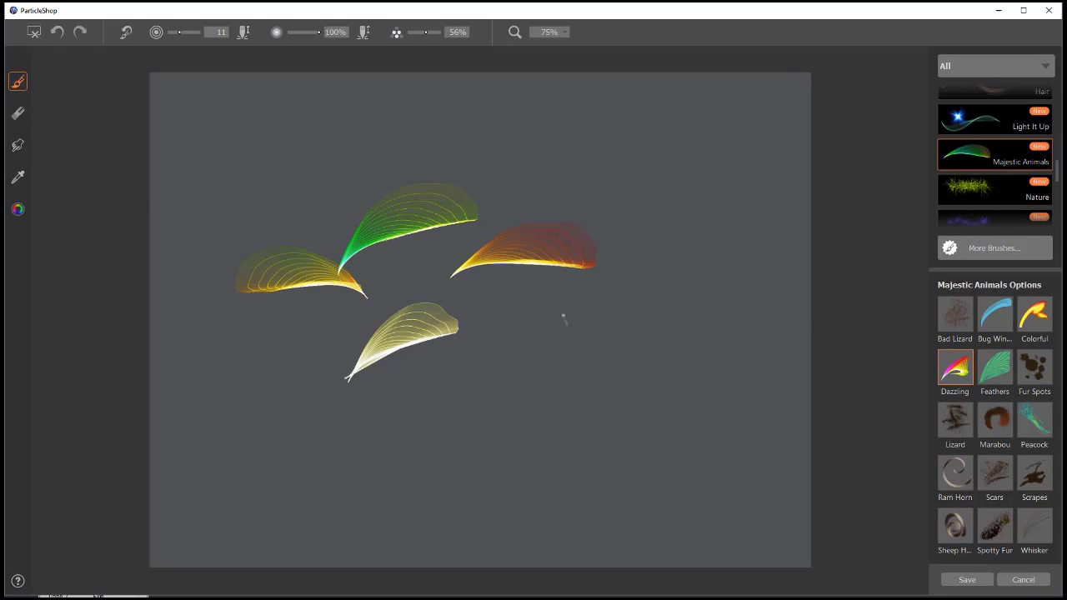
key("Delete")
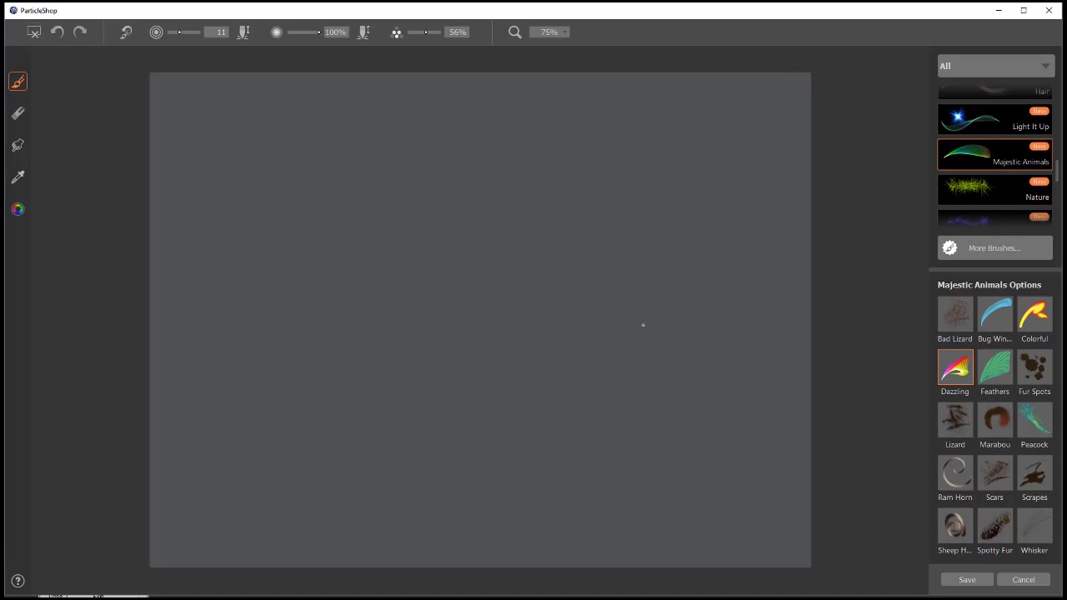
Paint a large dark red feather and a smaller one above it with the Feathers brush.
left_click(996, 369)
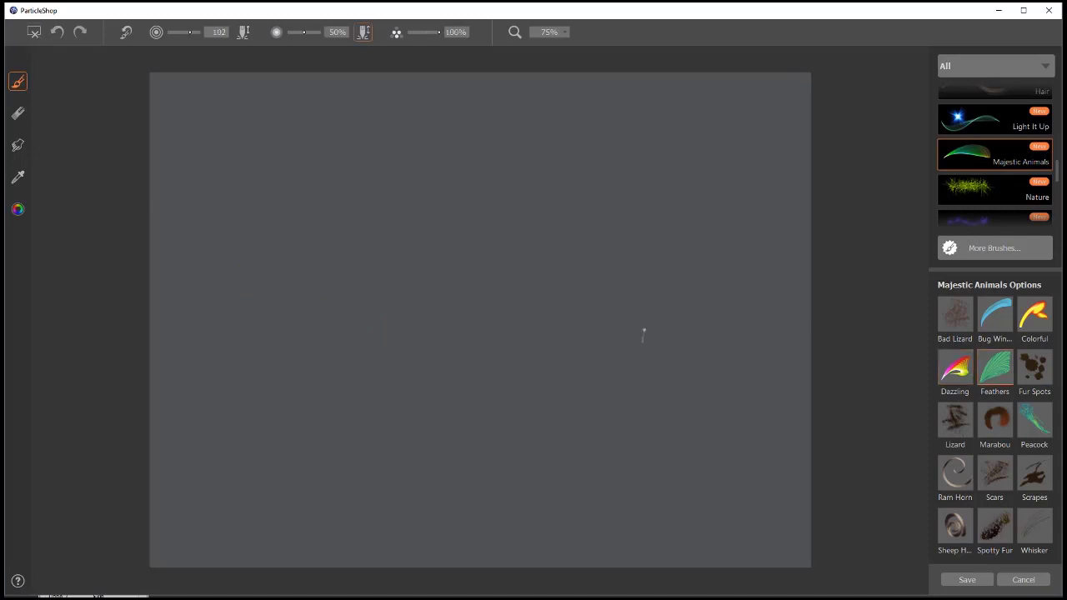
mouse_move(352, 350)
left_mouse_down()
mouse_move(496, 223)
mouse_move(629, 233)
mouse_move(701, 282)
mouse_move(712, 319)
mouse_move(454, 331)
mouse_move(354, 350)
left_mouse_up()
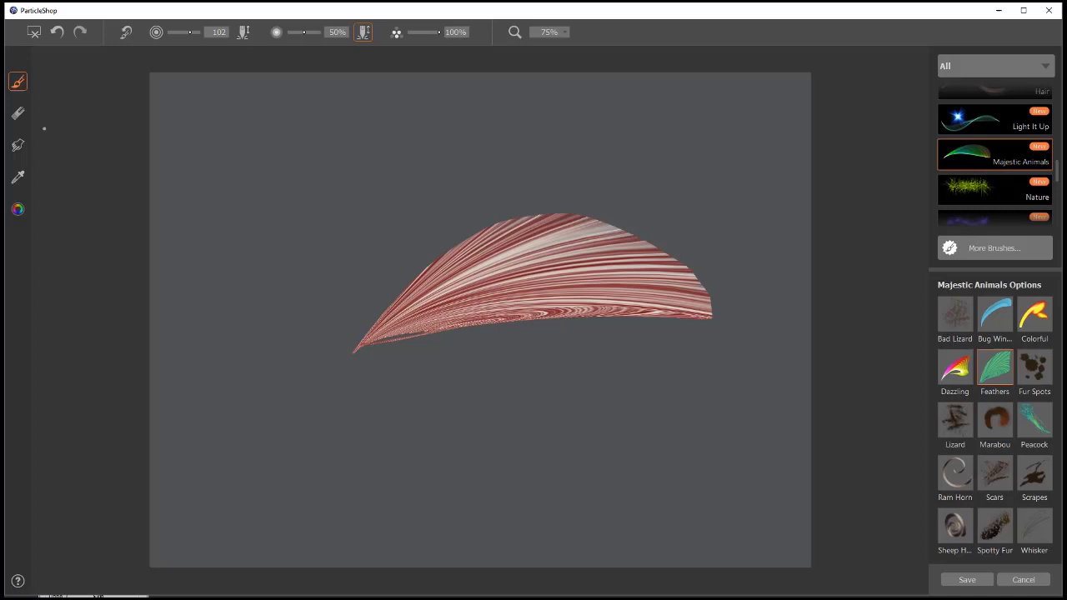
mouse_move(345, 288)
left_mouse_down()
mouse_move(517, 160)
mouse_move(358, 279)
left_mouse_up()
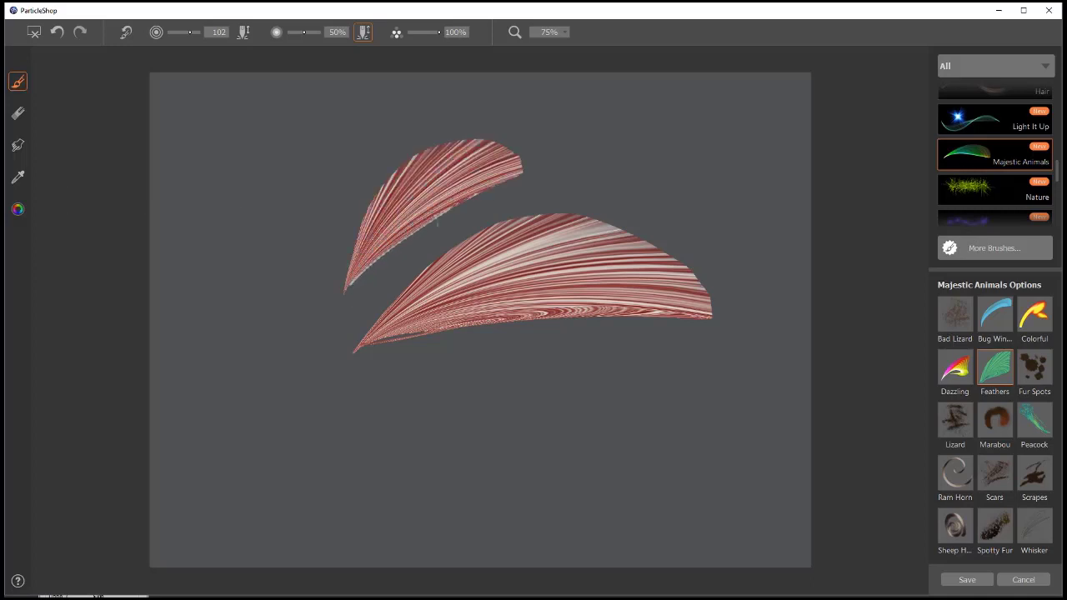
Change the brush colour to light green, add three feathers around the red ones, and clear the canvas.
left_click(18, 210)
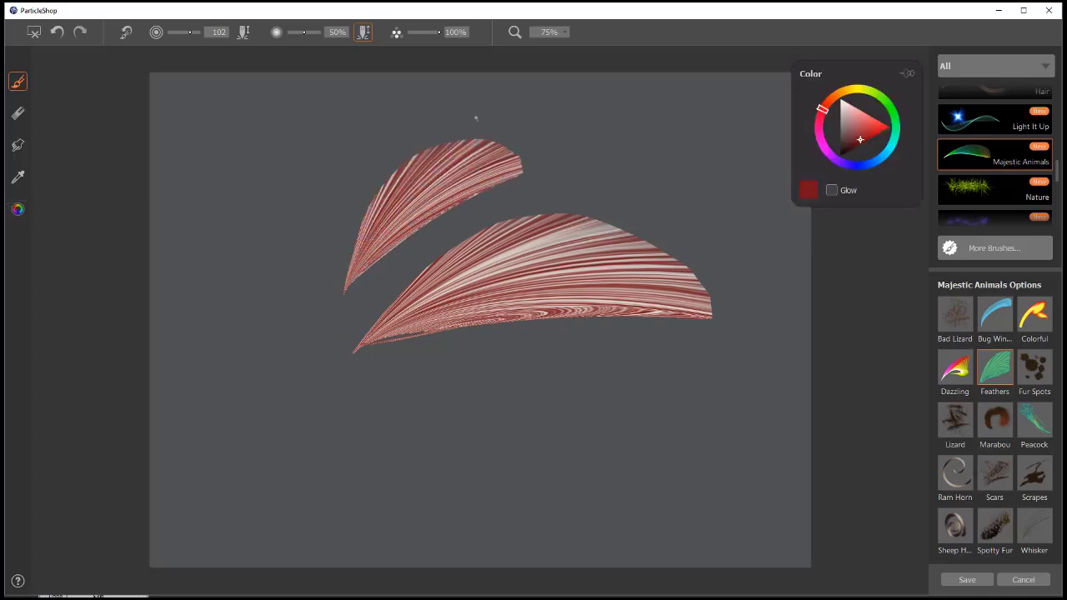
left_click(859, 116)
left_click(877, 96)
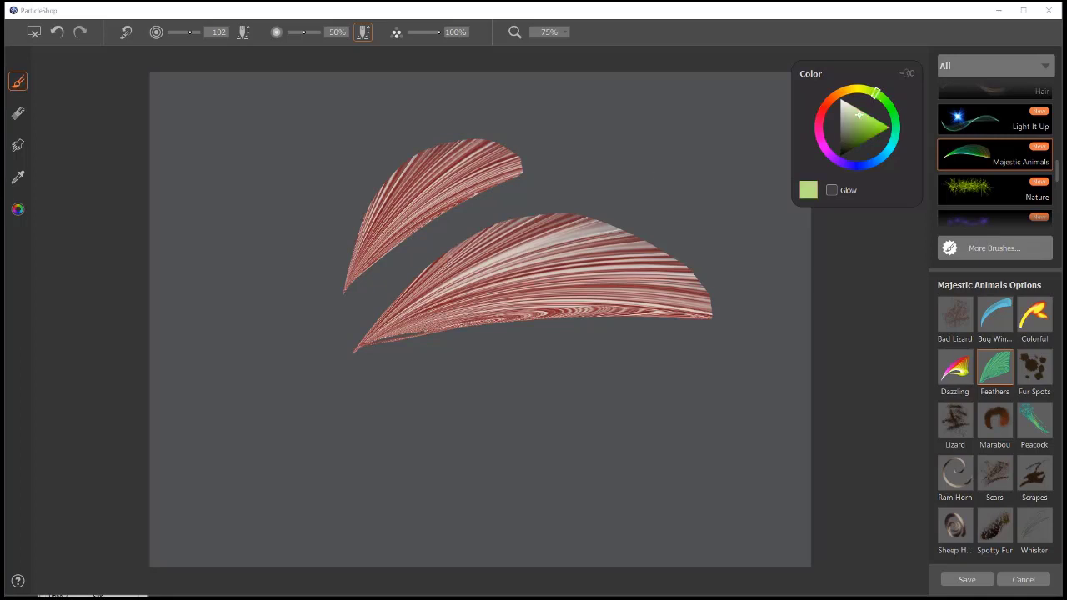
left_click_drag(300, 342, 384, 241)
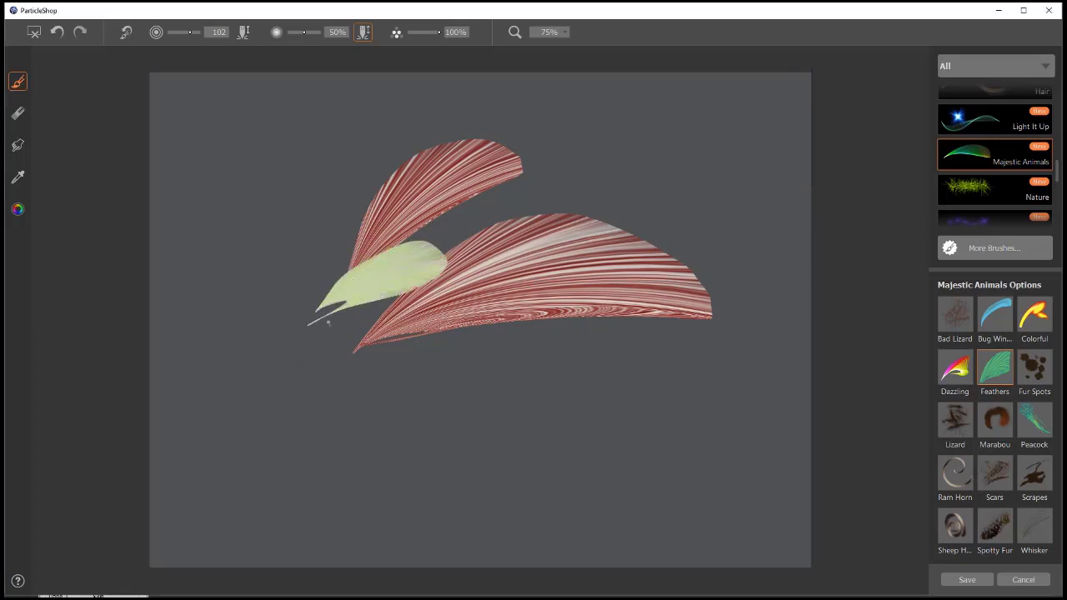
mouse_move(350, 398)
left_mouse_down()
mouse_move(428, 358)
mouse_move(575, 379)
left_mouse_up()
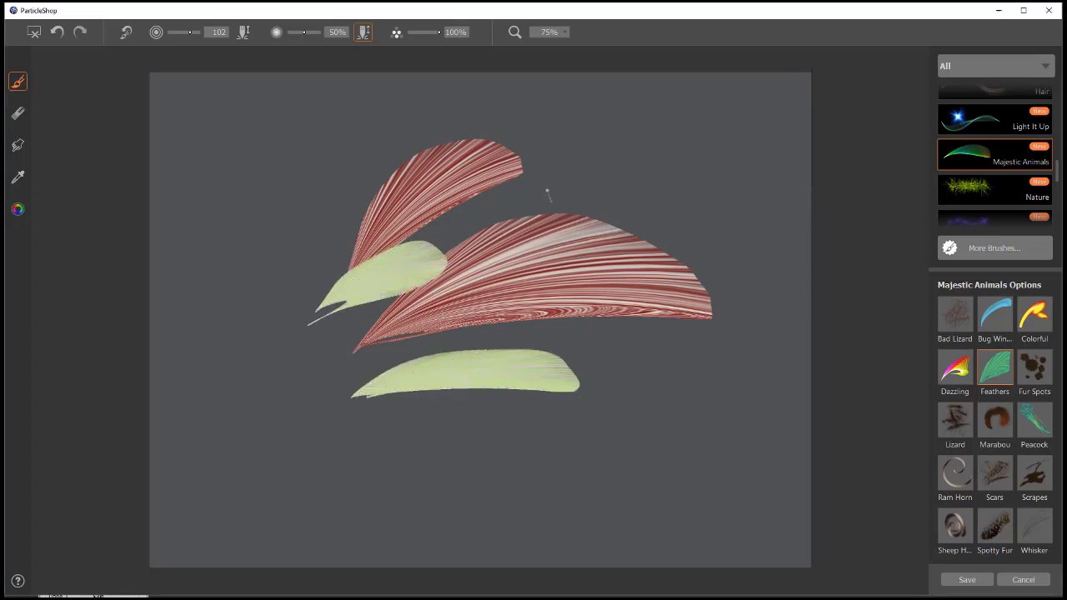
mouse_move(547, 193)
left_mouse_down()
mouse_move(594, 160)
mouse_move(715, 219)
left_mouse_up()
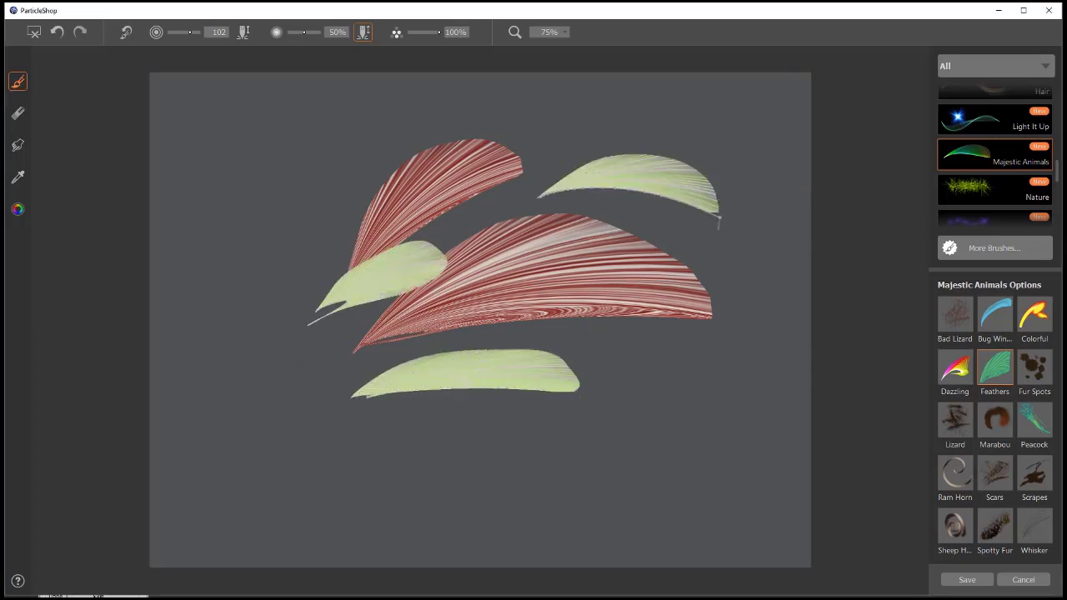
left_click(33, 32)
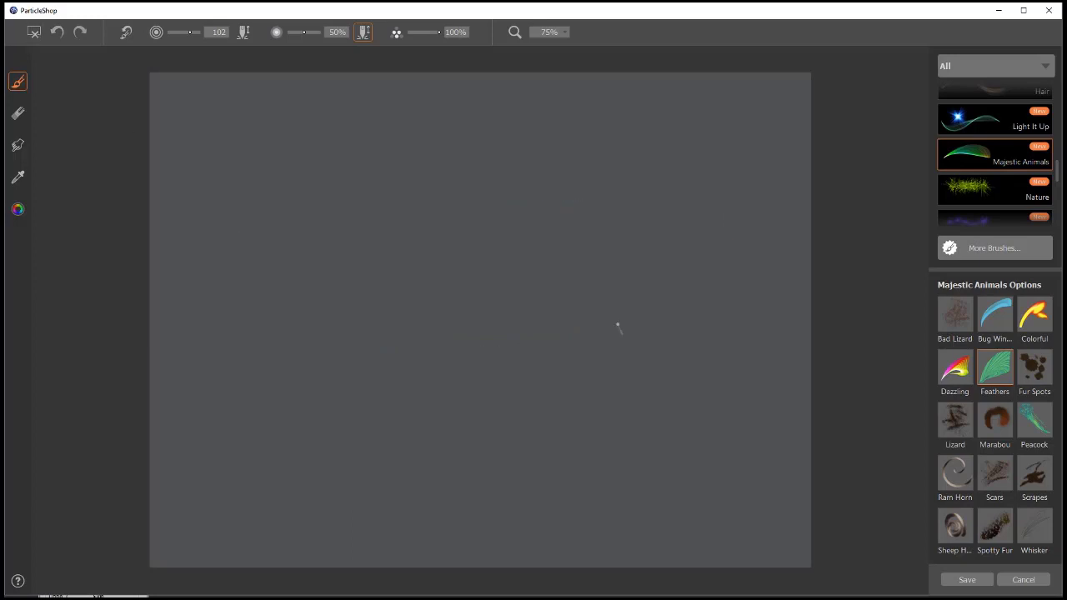
Cover the upper part of the canvas with light green scale texture using the Lizard brush.
left_click(958, 422)
mouse_move(357, 336)
left_mouse_down()
mouse_move(500, 213)
mouse_move(716, 283)
mouse_move(316, 333)
mouse_move(546, 175)
mouse_move(533, 209)
mouse_move(325, 392)
mouse_move(483, 250)
mouse_move(541, 292)
left_mouse_up()
mouse_move(471, 258)
left_mouse_down()
mouse_move(259, 245)
mouse_move(242, 171)
mouse_move(417, 133)
mouse_move(259, 208)
mouse_move(611, 165)
mouse_move(460, 162)
left_mouse_up()
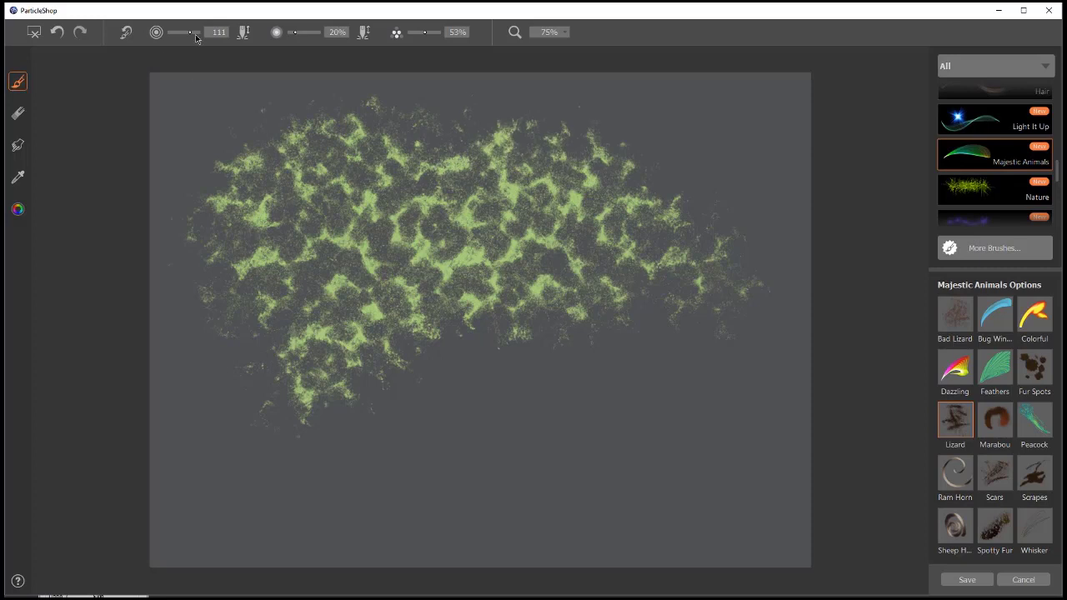
Set the brush size to 8, paint finer scales around the edges of the texture, and clear the canvas.
mouse_move(215, 111)
left_mouse_down()
mouse_move(292, 98)
mouse_move(534, 117)
mouse_move(425, 116)
left_mouse_up()
mouse_move(617, 125)
left_mouse_down()
mouse_move(650, 237)
mouse_move(466, 358)
mouse_move(375, 392)
left_mouse_up()
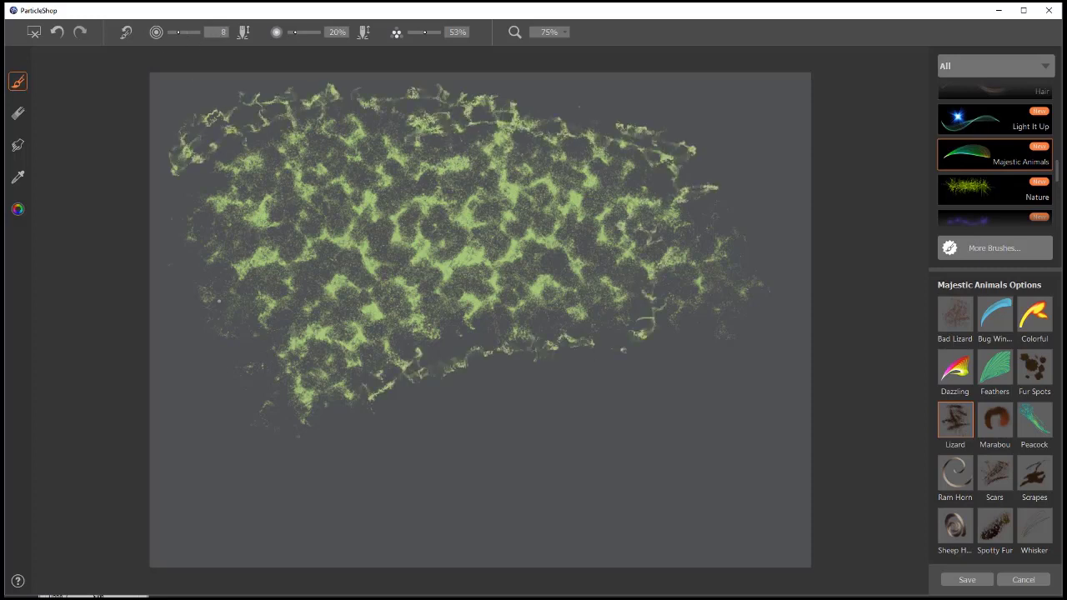
left_click(33, 32)
Scatter light green spots over the canvas with the Fur Spots brush and add dark red-brown spots among them.
left_click(1033, 371)
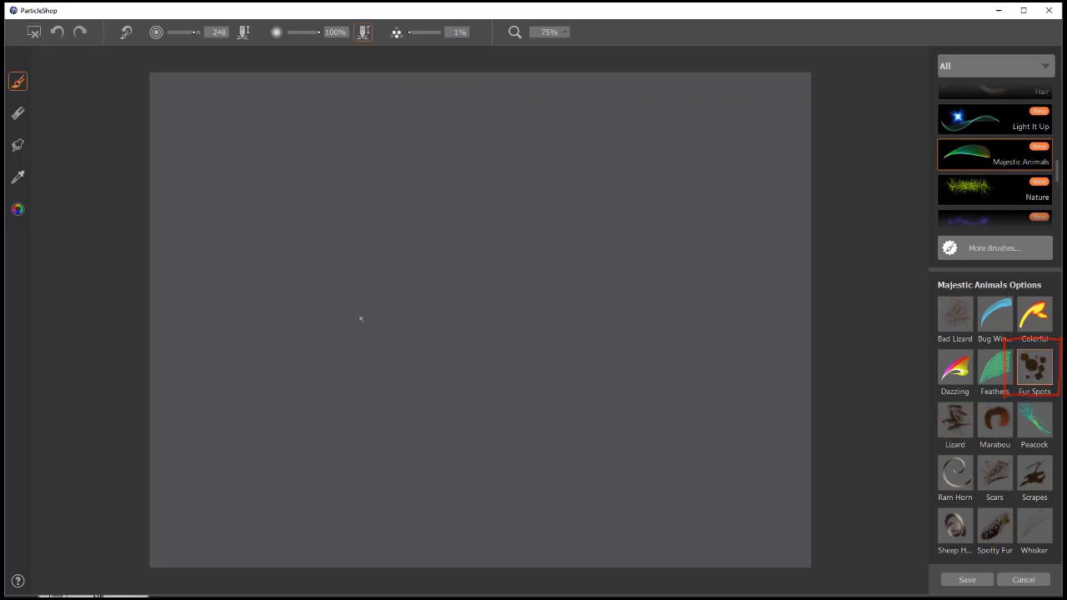
mouse_move(358, 371)
left_mouse_down()
mouse_move(399, 298)
mouse_move(715, 246)
mouse_move(571, 280)
mouse_move(462, 193)
mouse_move(385, 262)
mouse_move(475, 396)
mouse_move(598, 297)
mouse_move(666, 327)
left_mouse_up()
left_click(18, 209)
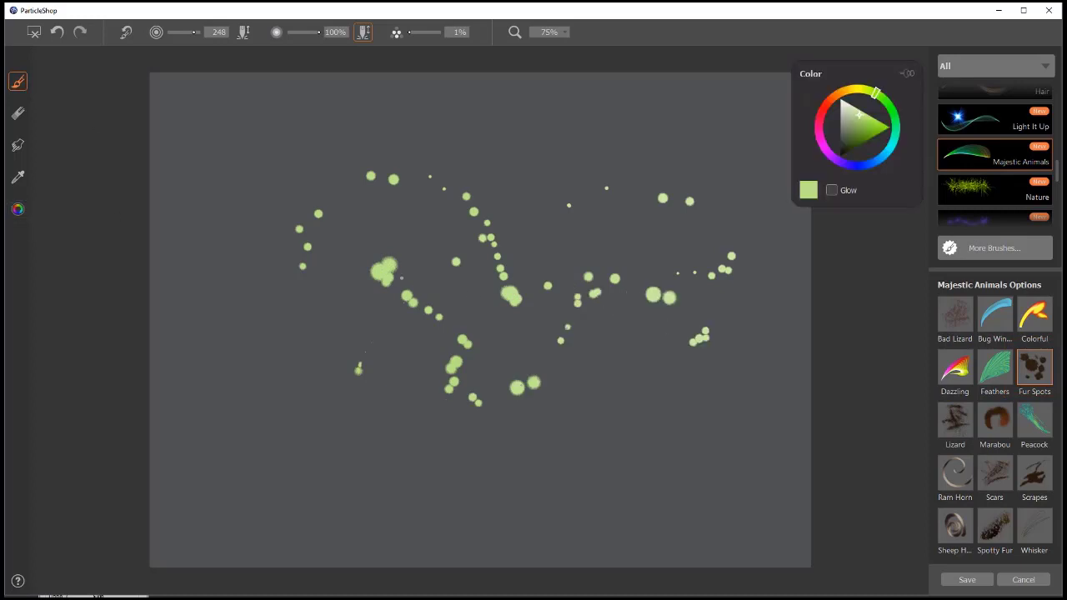
left_click(822, 109)
left_click(849, 148)
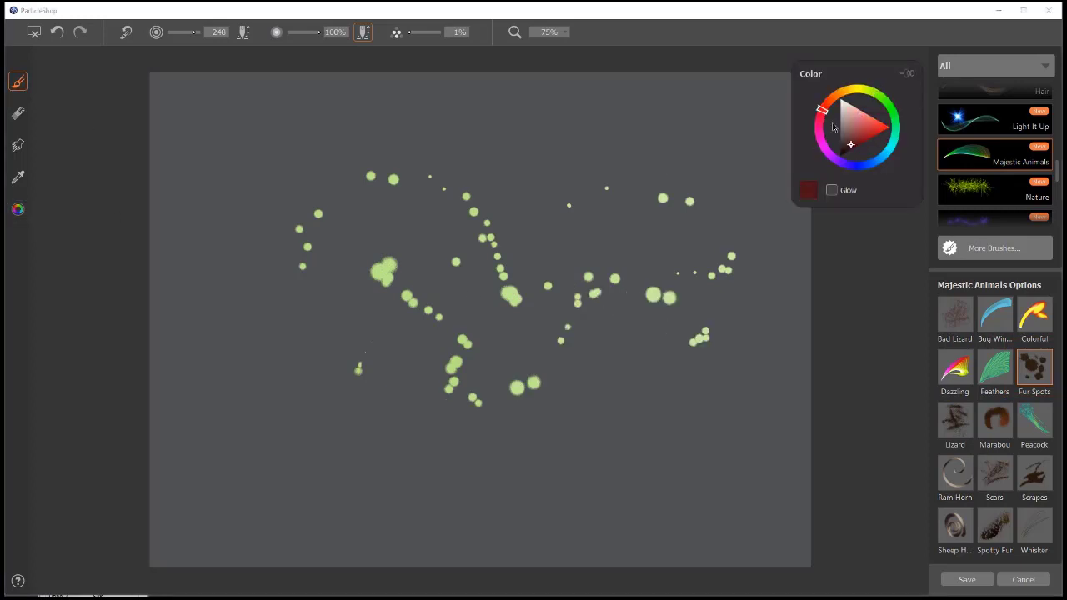
left_click(829, 100)
left_click(850, 149)
mouse_move(354, 302)
left_mouse_down()
mouse_move(666, 173)
mouse_move(263, 245)
mouse_move(301, 218)
mouse_move(443, 324)
mouse_move(308, 356)
mouse_move(567, 434)
mouse_move(639, 371)
mouse_move(436, 355)
mouse_move(292, 307)
mouse_move(291, 370)
mouse_move(348, 379)
left_mouse_up()
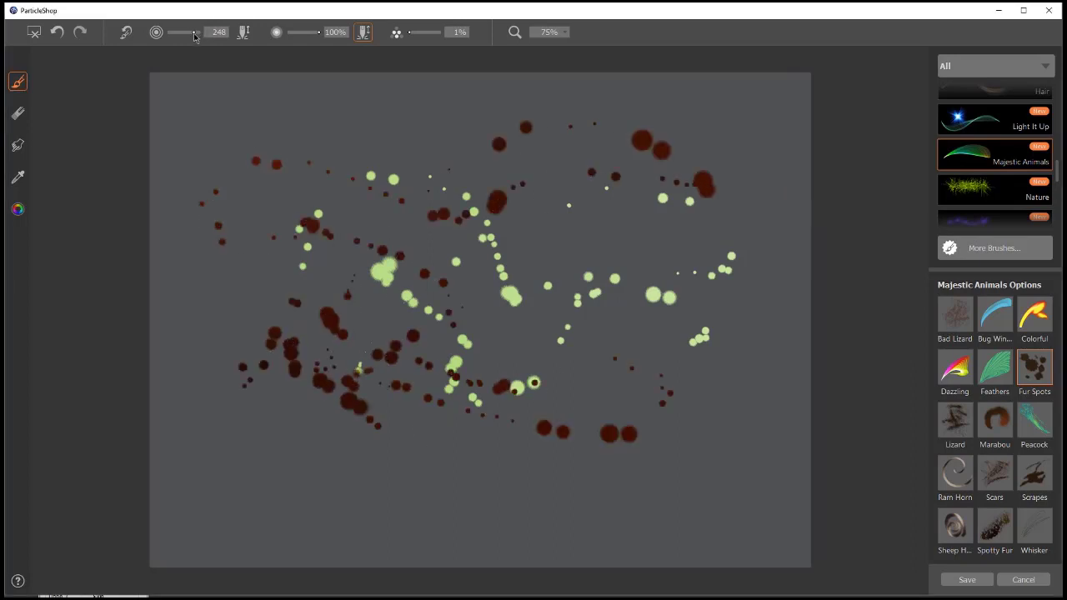
Set the brush size to 364, paint more dark red-brown spots around the existing ones, and clear the canvas.
mouse_move(402, 165)
left_mouse_down()
mouse_move(640, 255)
mouse_move(461, 442)
mouse_move(308, 211)
left_mouse_up()
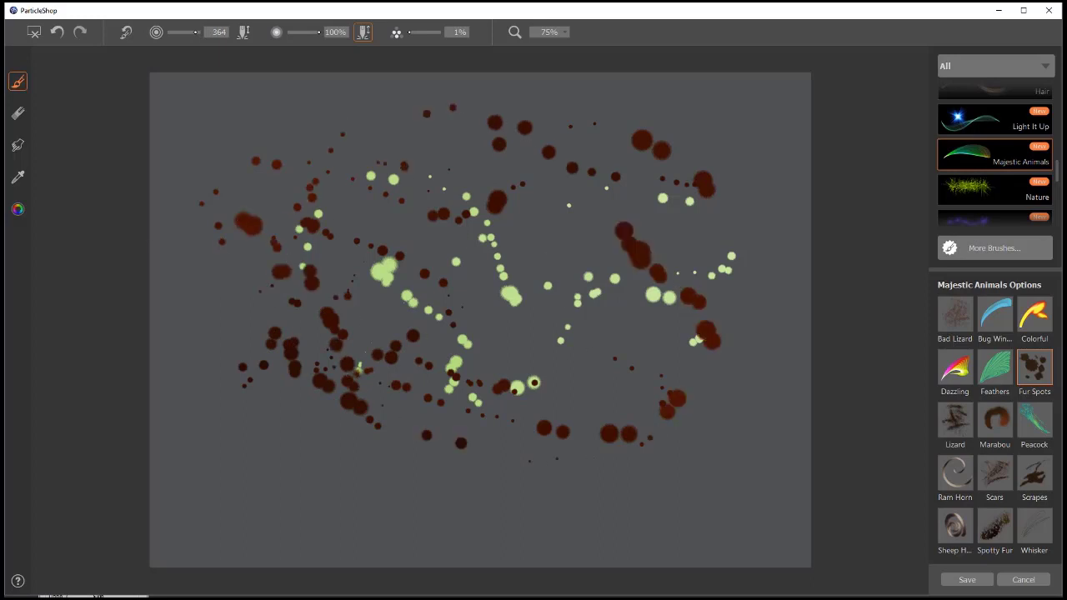
left_click(34, 33)
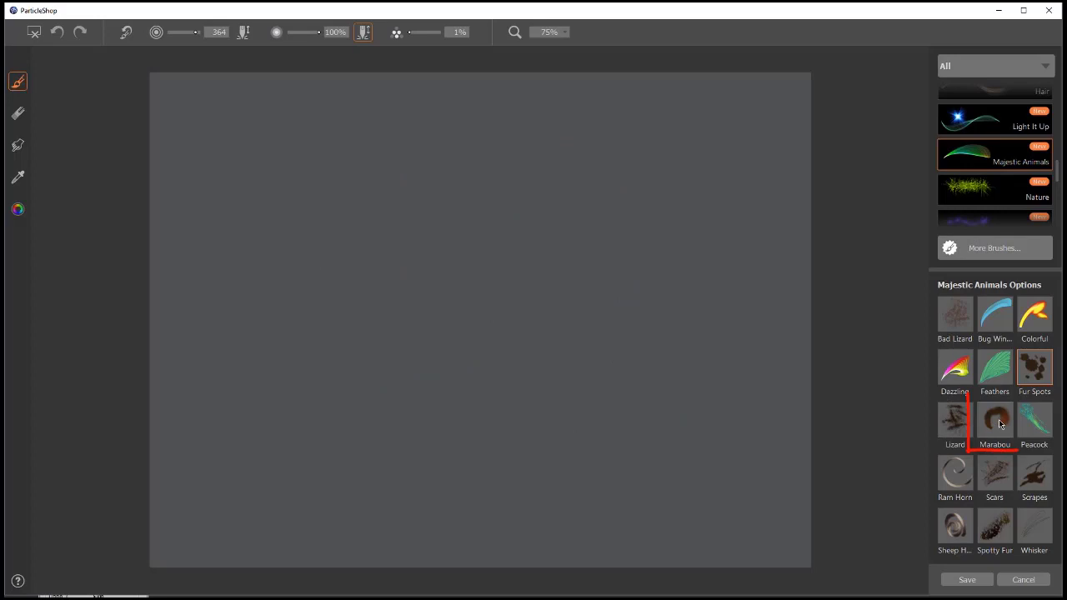
Paint a diagonal reddish-brown fur stroke with the Marabou brush, and add long curved strokes beside it at brush size 92.
left_click(997, 420)
mouse_move(383, 464)
left_mouse_down()
mouse_move(583, 167)
mouse_move(602, 179)
left_mouse_up()
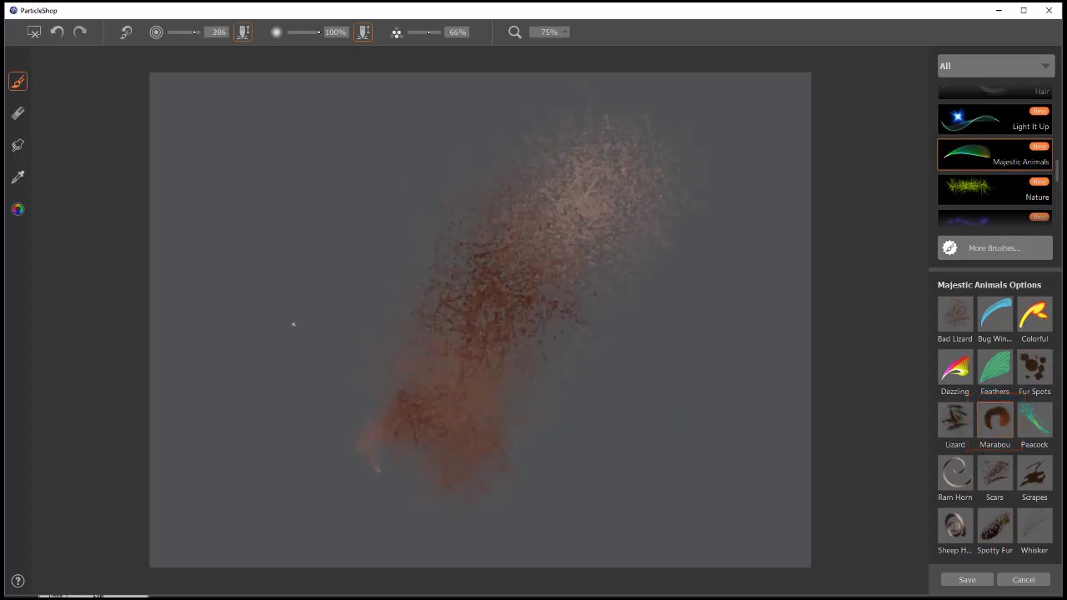
mouse_move(282, 475)
left_mouse_down()
mouse_move(299, 302)
mouse_move(447, 214)
left_mouse_up()
mouse_move(261, 421)
left_mouse_down()
mouse_move(374, 161)
mouse_move(471, 218)
left_mouse_up()
mouse_move(302, 337)
left_mouse_down()
mouse_move(292, 268)
mouse_move(584, 137)
left_mouse_up()
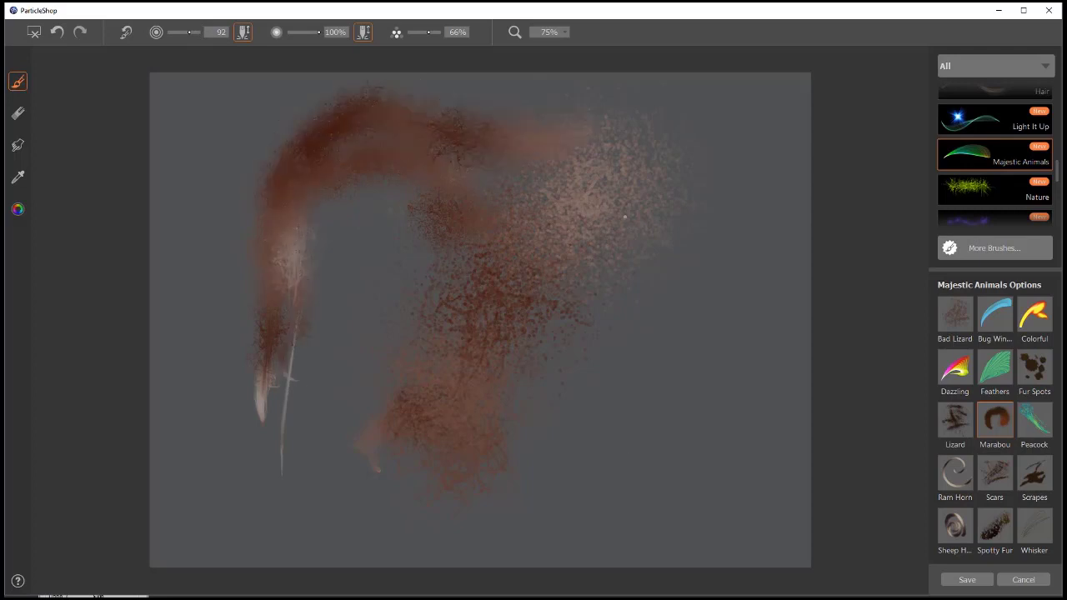
Cover the rest of the canvas with more curved reddish-brown Marabou strokes and clear the canvas.
mouse_move(598, 494)
left_mouse_down()
mouse_move(667, 208)
mouse_move(613, 173)
left_mouse_up()
mouse_move(635, 495)
left_mouse_down()
mouse_move(657, 448)
mouse_move(684, 238)
left_mouse_up()
mouse_move(543, 472)
left_mouse_down()
mouse_move(450, 250)
mouse_move(255, 486)
mouse_move(282, 140)
left_mouse_up()
left_click_drag(568, 519, 444, 308)
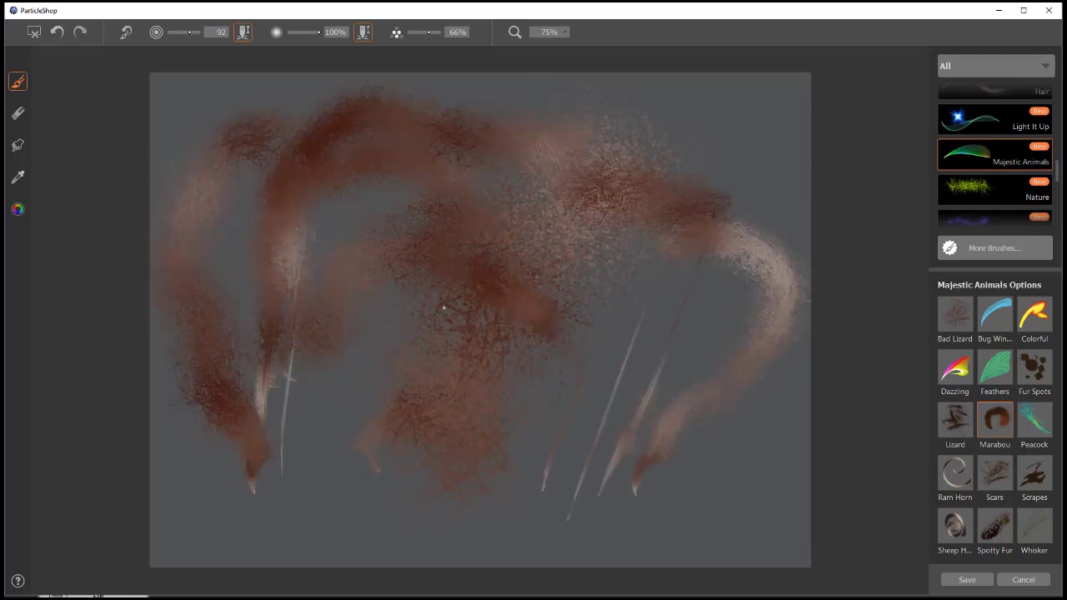
mouse_move(275, 516)
left_mouse_down()
mouse_move(542, 453)
mouse_move(392, 171)
mouse_move(333, 158)
left_mouse_up()
mouse_move(672, 508)
left_mouse_down()
mouse_move(737, 180)
mouse_move(409, 231)
left_mouse_up()
mouse_move(342, 392)
left_mouse_down()
mouse_move(512, 316)
mouse_move(500, 167)
mouse_move(252, 354)
left_mouse_up()
mouse_move(312, 471)
left_mouse_down()
mouse_move(479, 335)
mouse_move(660, 382)
left_mouse_up()
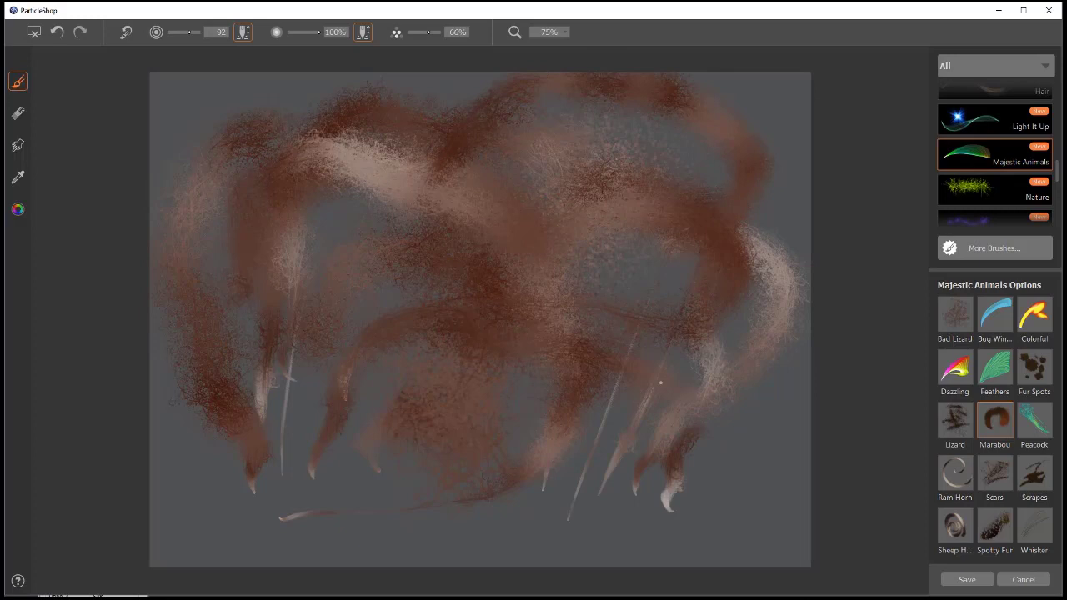
left_click(34, 32)
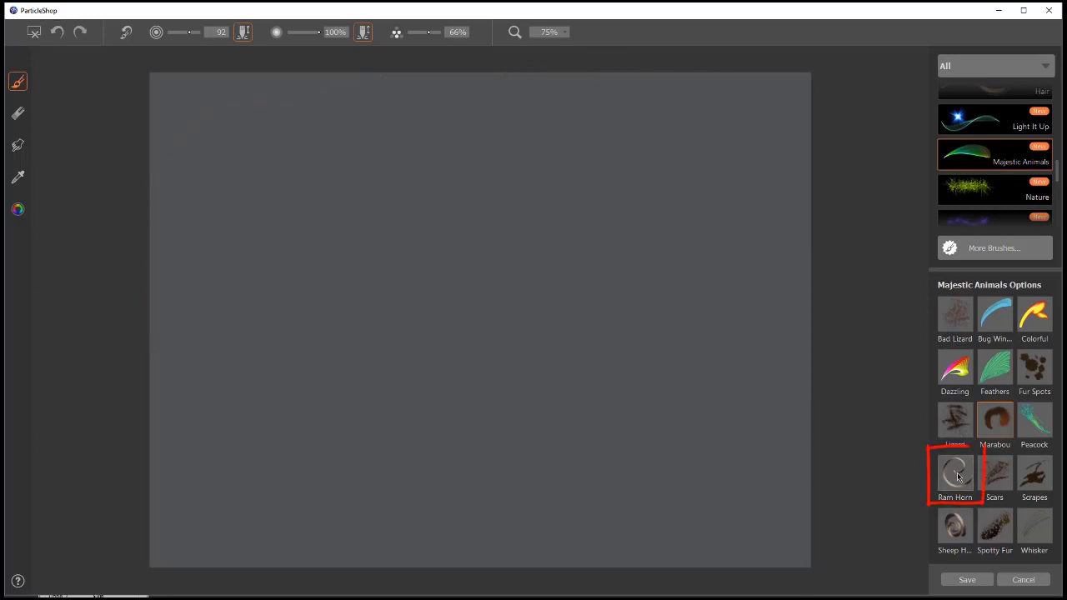
Draw two looping horn coils with the Ram Horn brush, one above the other near the middle of the canvas.
left_click(954, 473)
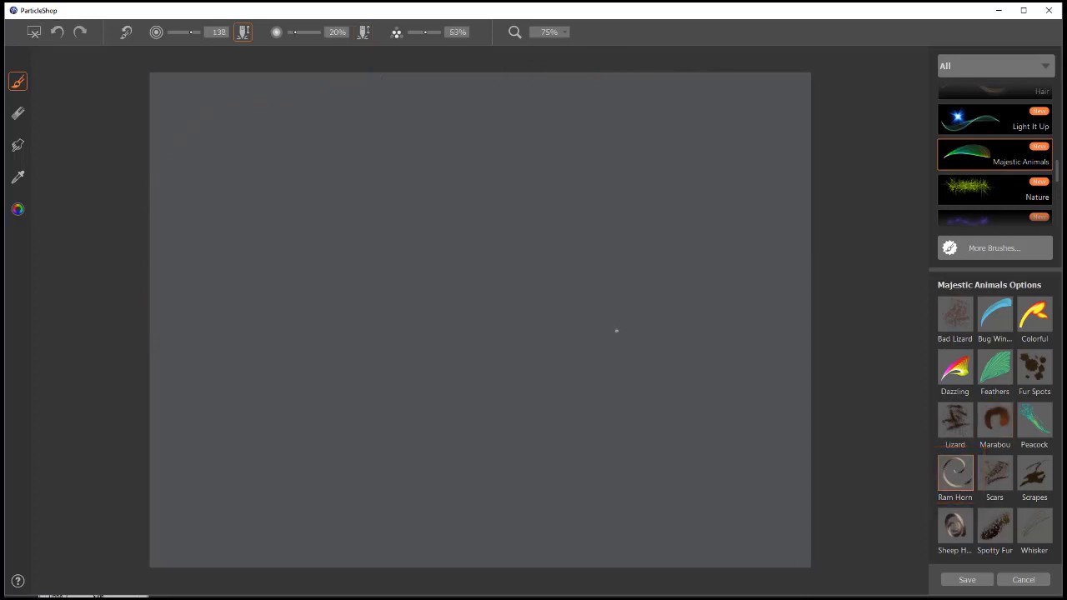
mouse_move(616, 331)
left_mouse_down()
mouse_move(557, 207)
mouse_move(520, 205)
mouse_move(548, 283)
mouse_move(559, 231)
mouse_move(502, 219)
mouse_move(481, 270)
mouse_move(511, 288)
mouse_move(529, 228)
mouse_move(452, 235)
mouse_move(449, 277)
mouse_move(478, 269)
mouse_move(430, 249)
mouse_move(411, 291)
left_mouse_up()
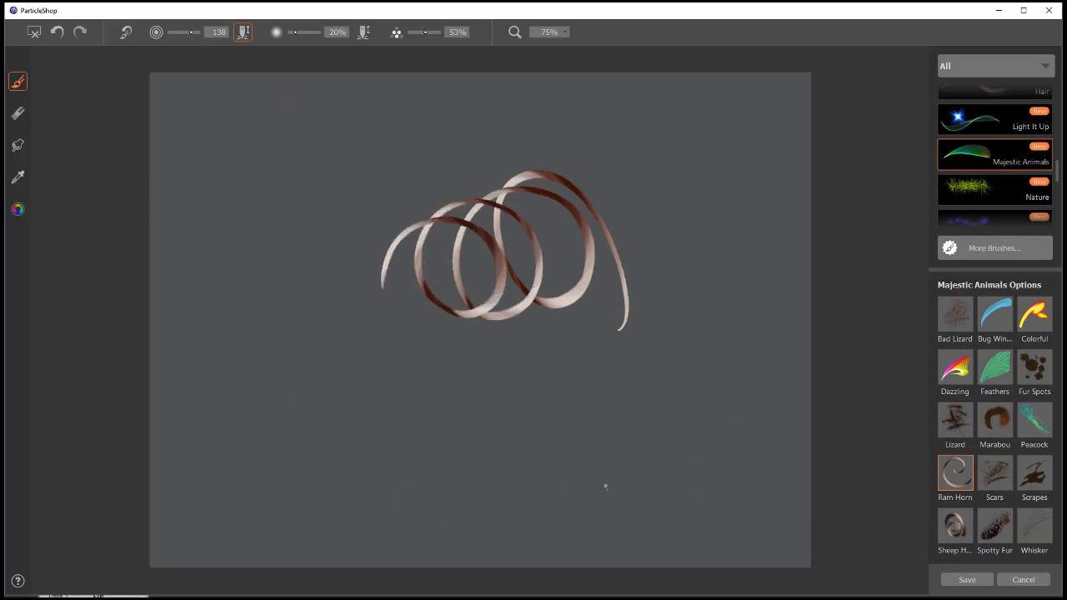
mouse_move(605, 487)
left_mouse_down()
mouse_move(629, 410)
mouse_move(550, 450)
mouse_move(519, 377)
mouse_move(474, 406)
mouse_move(440, 348)
left_mouse_up()
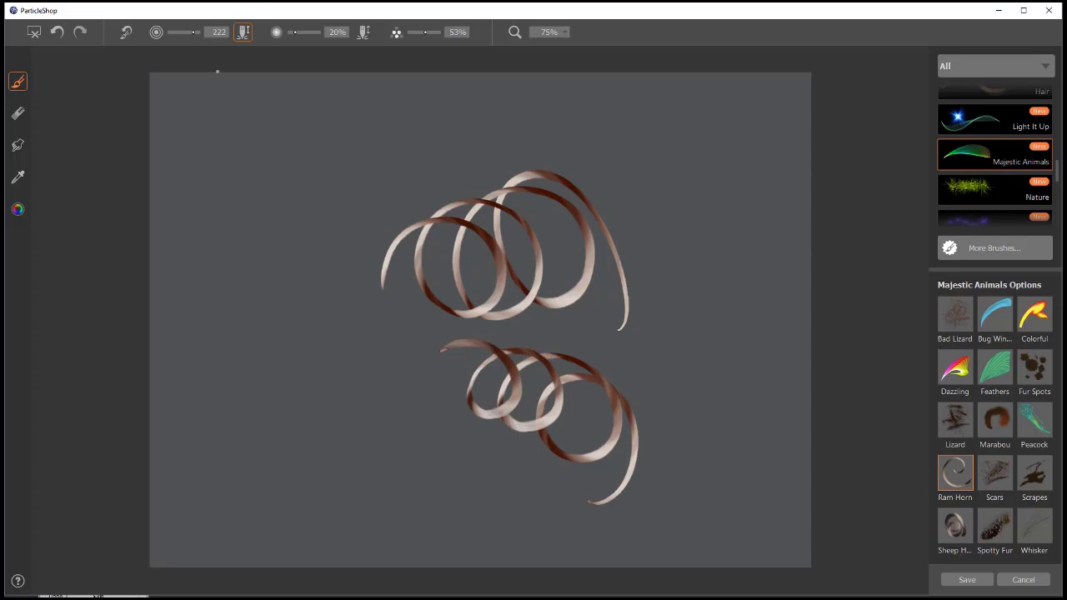
Draw larger, thicker ram horn coils around the existing ones with brush sizes 222 and 247, and clear the canvas.
mouse_move(408, 411)
left_mouse_down()
mouse_move(363, 321)
mouse_move(336, 340)
mouse_move(358, 335)
mouse_move(340, 315)
mouse_move(308, 318)
mouse_move(307, 337)
mouse_move(321, 318)
mouse_move(281, 344)
mouse_move(295, 334)
mouse_move(269, 338)
mouse_move(246, 293)
mouse_move(215, 345)
mouse_move(321, 411)
left_mouse_up()
left_click_drag(666, 364, 616, 358)
mouse_move(678, 273)
left_mouse_down()
mouse_move(607, 206)
mouse_move(606, 182)
mouse_move(531, 204)
mouse_move(288, 216)
left_mouse_up()
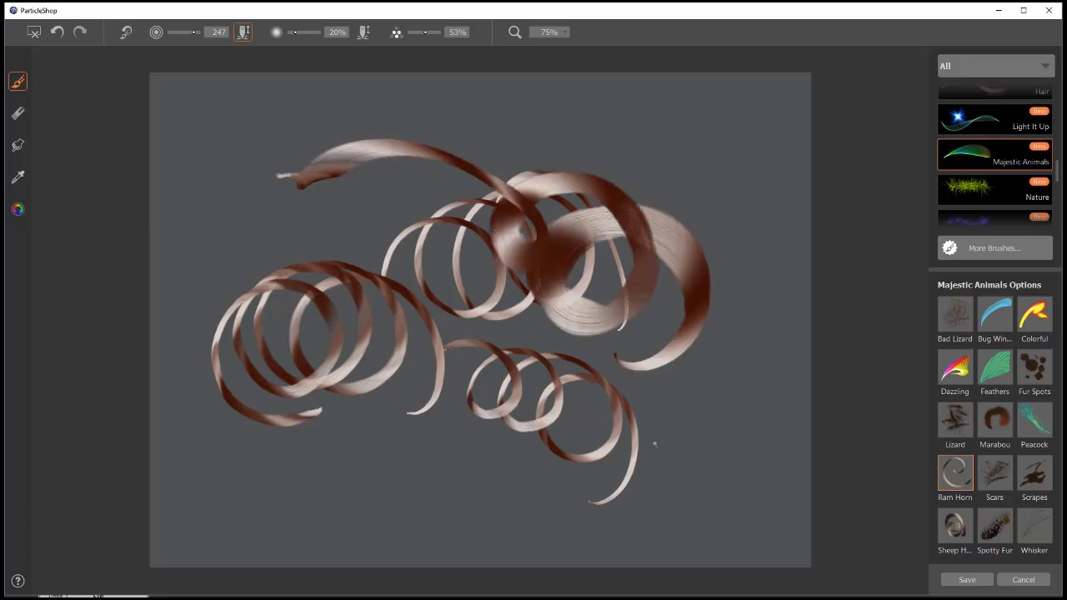
mouse_move(652, 442)
left_mouse_down()
mouse_move(570, 342)
mouse_move(395, 185)
left_mouse_up()
left_click(33, 34)
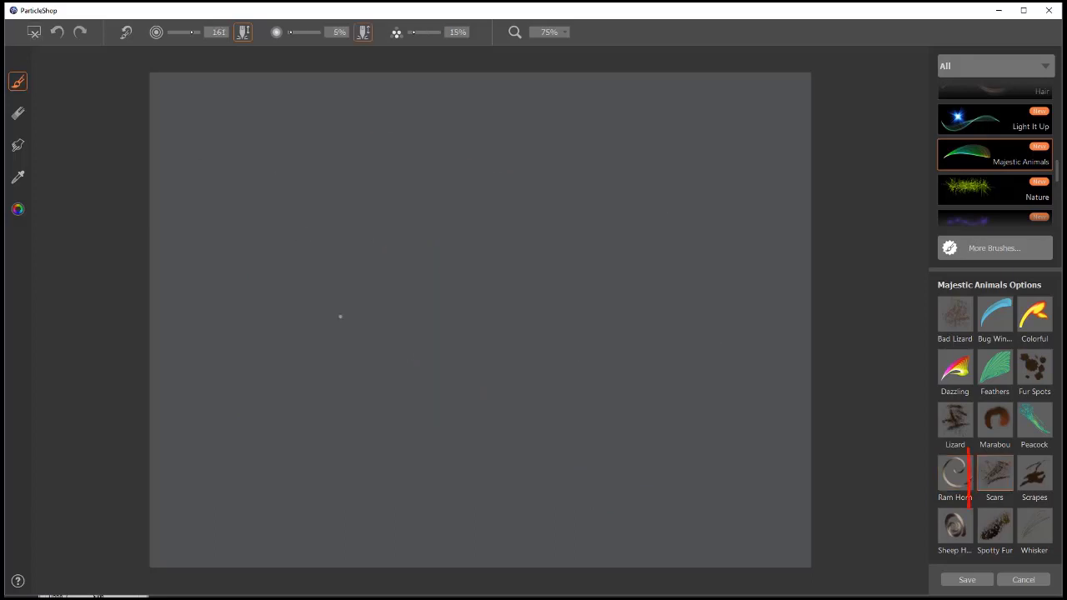
Paint reddish-brown scar marks with the Scars brush, spread more over the canvas in very dark brown, and clear the canvas.
mouse_move(364, 414)
left_mouse_down()
mouse_move(691, 150)
mouse_move(465, 171)
mouse_move(416, 238)
mouse_move(384, 379)
mouse_move(314, 412)
mouse_move(412, 282)
left_mouse_up()
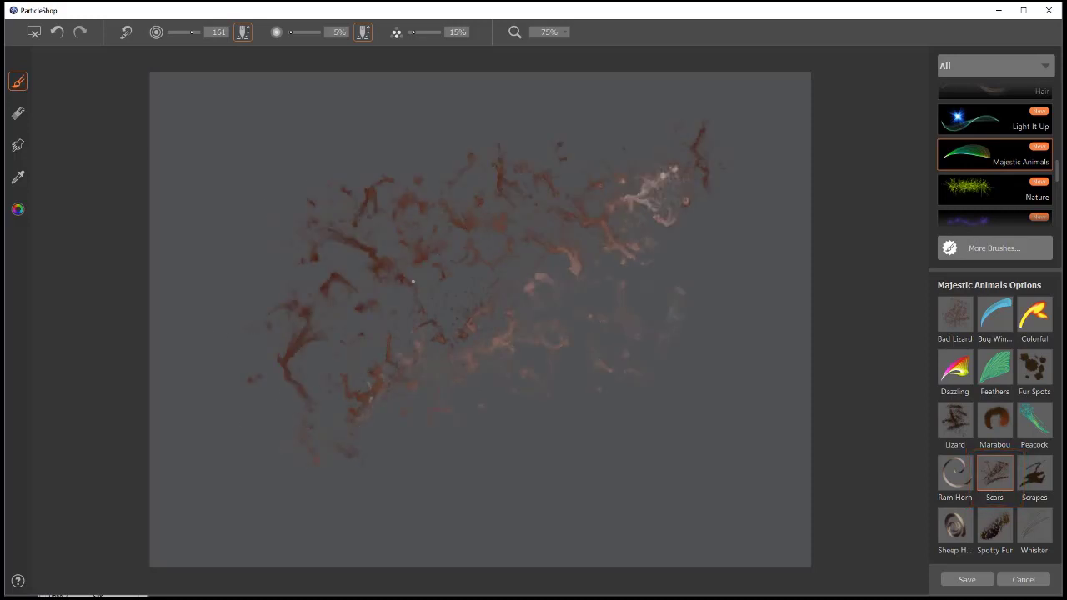
left_click(17, 210)
left_click_drag(852, 150, 845, 150)
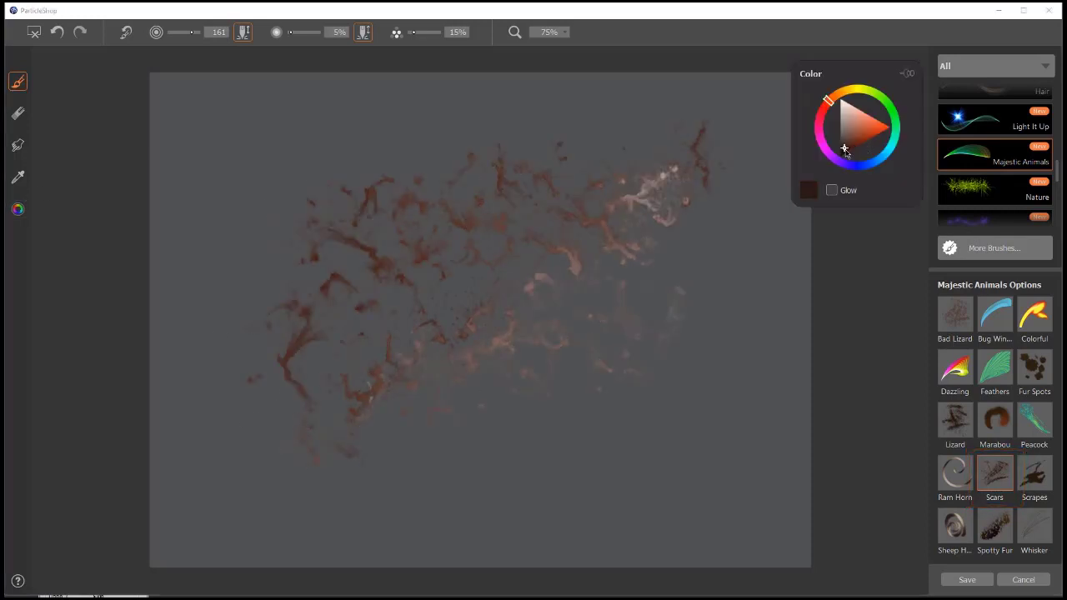
mouse_move(695, 245)
left_mouse_down()
mouse_move(633, 275)
mouse_move(266, 200)
mouse_move(634, 183)
mouse_move(393, 191)
mouse_move(500, 380)
mouse_move(330, 425)
mouse_move(600, 438)
mouse_move(489, 381)
mouse_move(381, 281)
mouse_move(700, 246)
mouse_move(519, 454)
mouse_move(654, 412)
mouse_move(254, 371)
mouse_move(421, 492)
mouse_move(658, 383)
mouse_move(767, 158)
mouse_move(754, 358)
mouse_move(696, 384)
mouse_move(265, 293)
left_mouse_up()
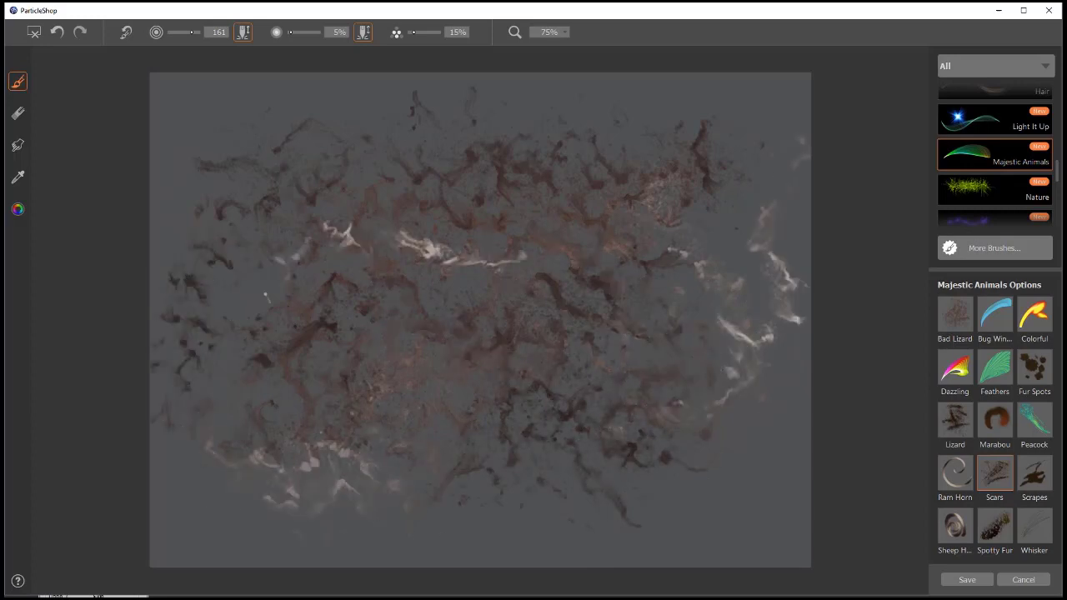
left_click(33, 31)
Draw dark brown scratch lines across the canvas with the Scrapes brush and clear the canvas.
mouse_move(345, 421)
left_mouse_down()
mouse_move(739, 155)
mouse_move(422, 278)
mouse_move(626, 148)
mouse_move(300, 205)
mouse_move(797, 167)
left_mouse_up()
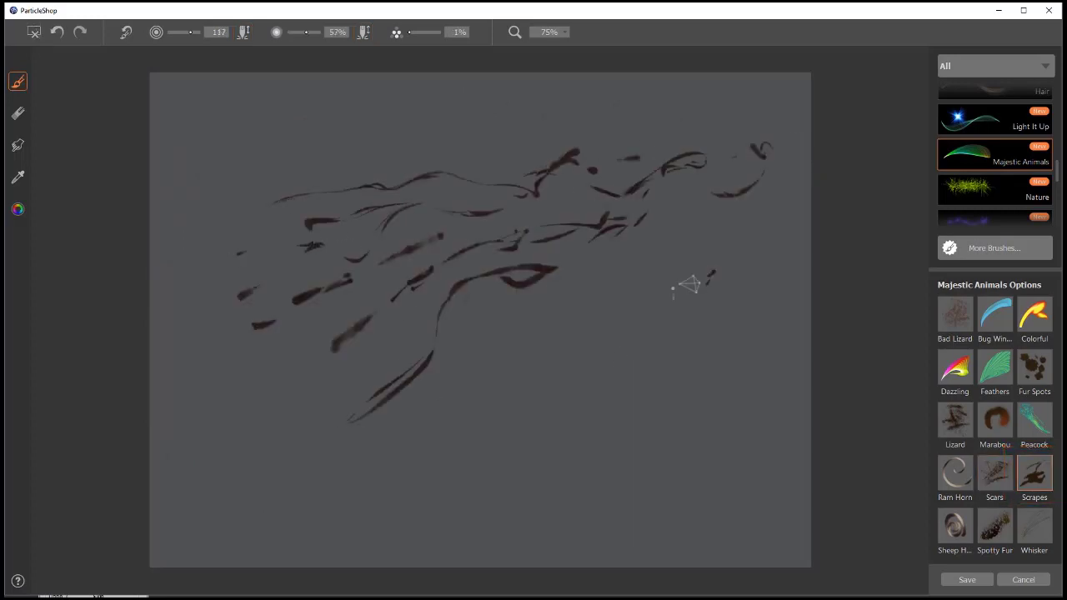
mouse_move(688, 284)
left_mouse_down()
mouse_move(200, 485)
mouse_move(453, 409)
mouse_move(575, 293)
mouse_move(554, 250)
mouse_move(489, 445)
mouse_move(291, 214)
mouse_move(326, 407)
left_mouse_up()
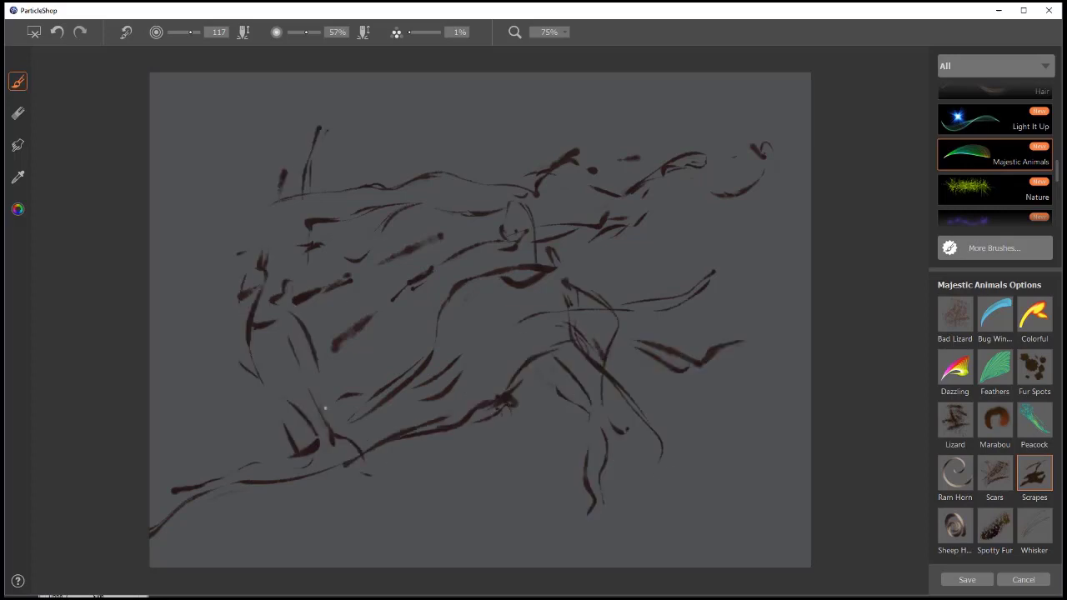
left_click(34, 31)
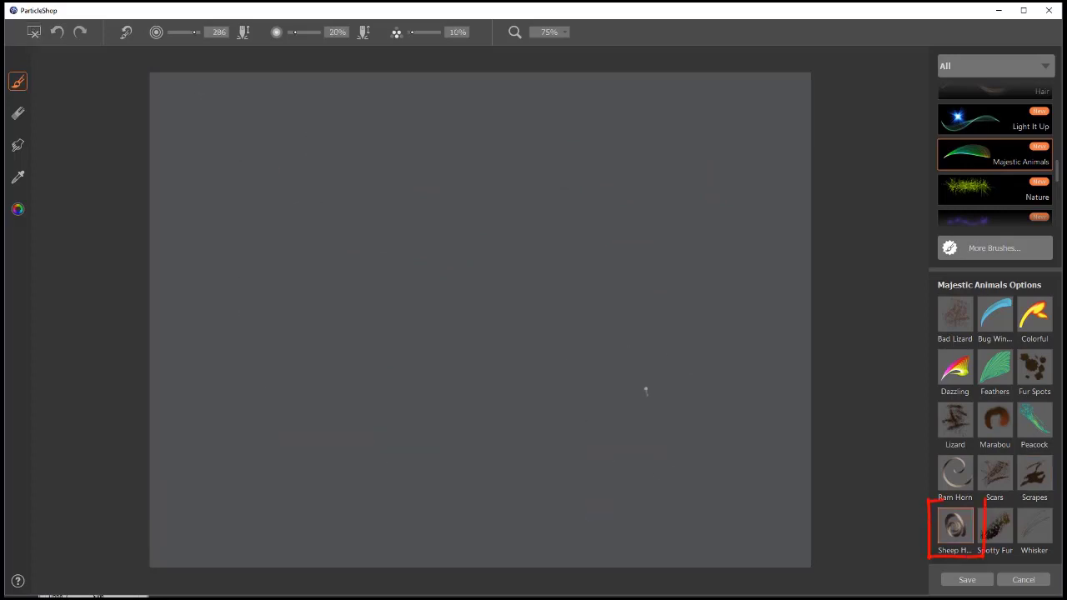
Draw looping horn coils across the canvas with the Sheep Horn brush and clear the canvas.
mouse_move(645, 390)
left_mouse_down()
mouse_move(546, 279)
mouse_move(500, 298)
mouse_move(410, 303)
mouse_move(345, 341)
mouse_move(305, 439)
left_mouse_up()
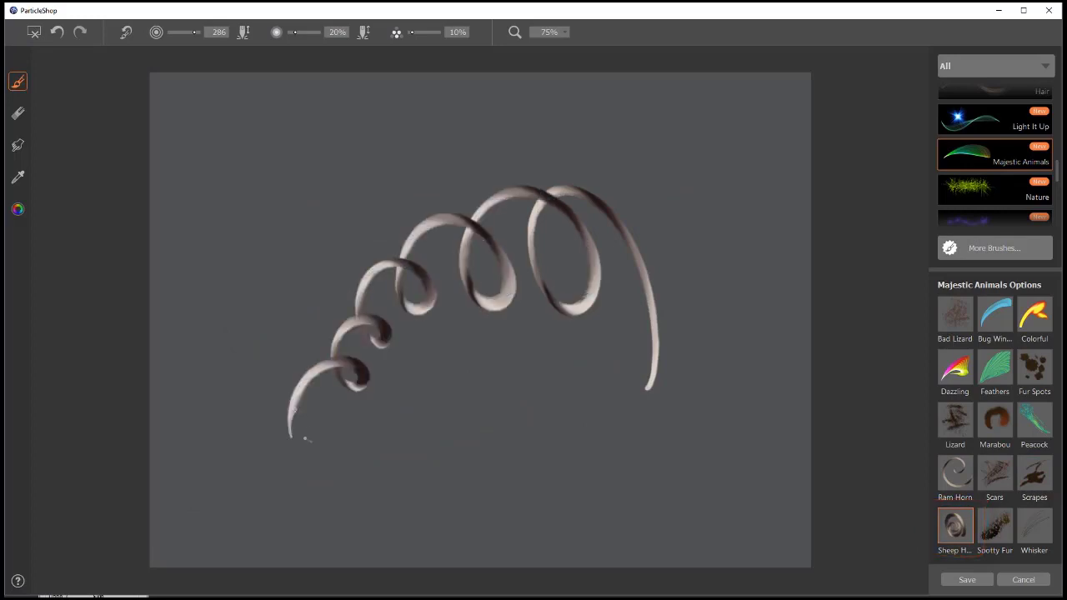
mouse_move(640, 505)
left_mouse_down()
mouse_move(600, 381)
mouse_move(417, 405)
mouse_move(337, 456)
left_mouse_up()
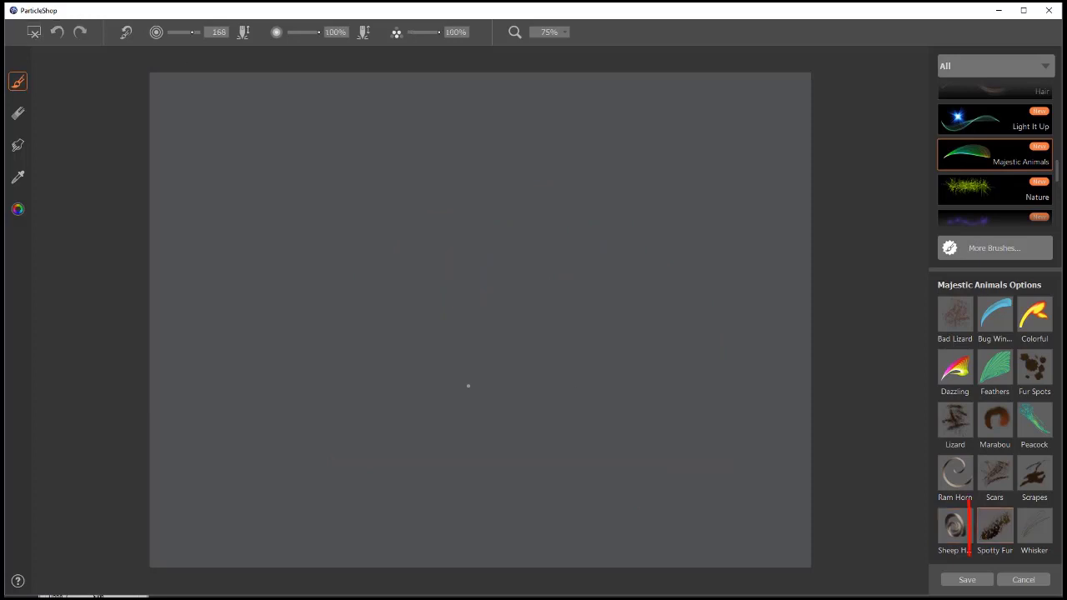
Paint curved bands of dark fur across the canvas with the Spotty Fur brush and clear the canvas.
left_click_drag(265, 392, 655, 207)
left_click_drag(250, 310, 667, 178)
left_click_drag(732, 209, 465, 133)
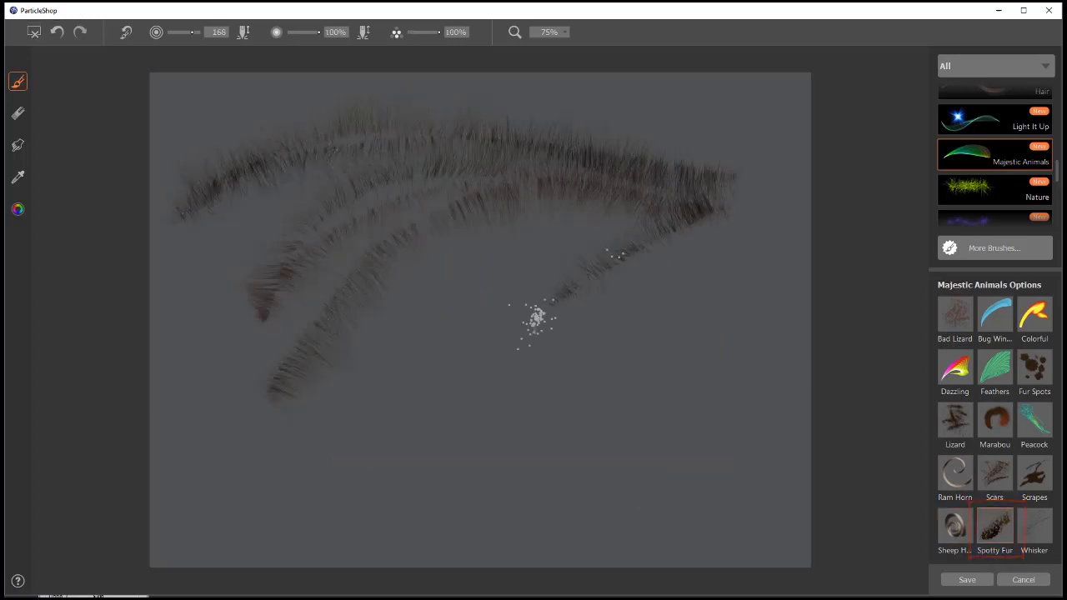
mouse_move(536, 318)
left_mouse_down()
mouse_move(658, 281)
mouse_move(542, 338)
mouse_move(262, 428)
mouse_move(584, 408)
mouse_move(512, 440)
mouse_move(686, 333)
mouse_move(424, 155)
mouse_move(675, 209)
mouse_move(443, 358)
left_mouse_up()
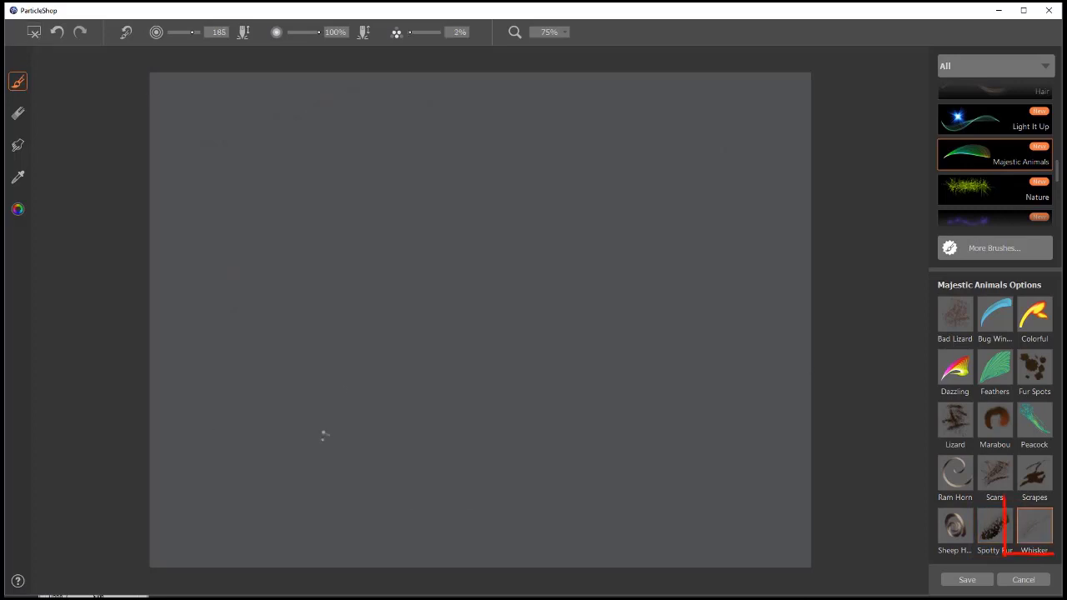
Change the brush colour to near-white, draw thin curved hairs with the Whisker brush, and clear the canvas.
left_click(18, 209)
left_click(337, 38)
left_click(18, 209)
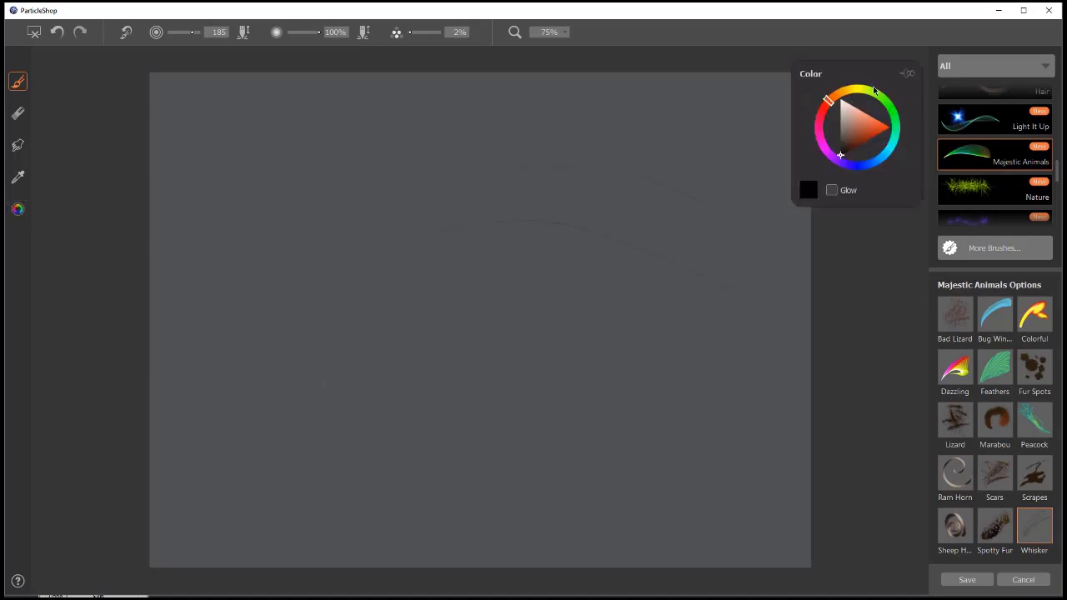
left_click(846, 103)
left_click(269, 413)
mouse_move(267, 412)
left_mouse_down()
mouse_move(499, 220)
mouse_move(699, 317)
left_mouse_up()
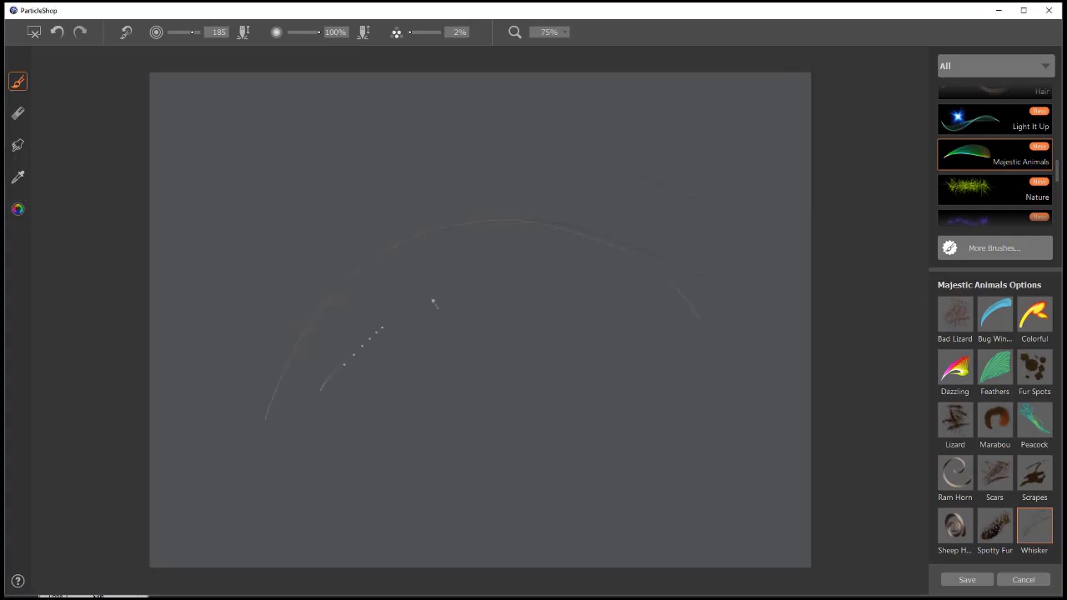
mouse_move(278, 319)
left_mouse_down()
mouse_move(420, 185)
mouse_move(707, 250)
mouse_move(569, 230)
mouse_move(351, 295)
left_mouse_up()
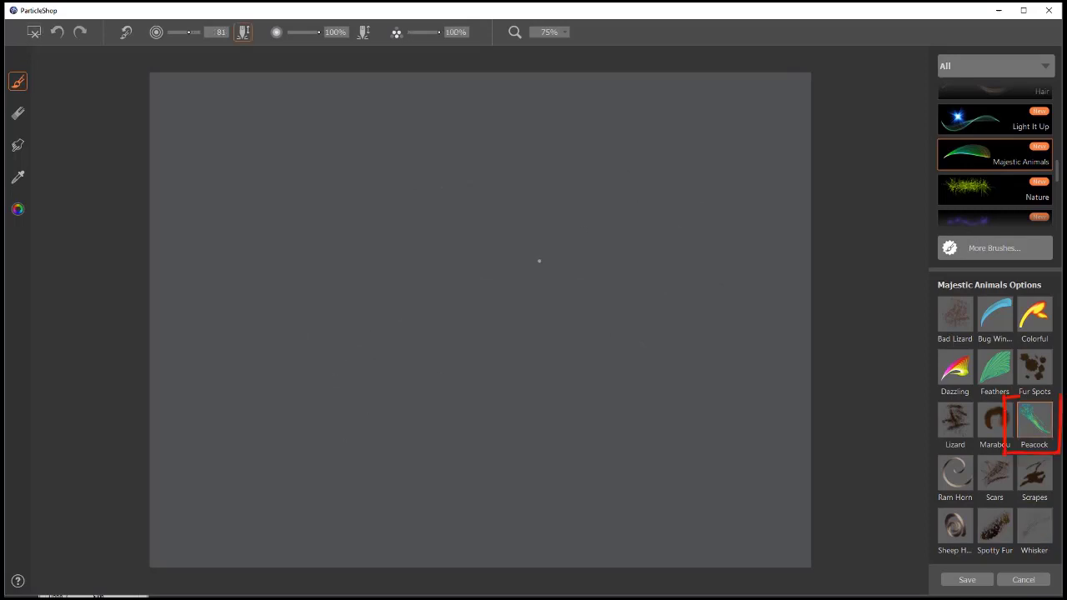
Paint five long green-blue feathers with the Peacock brush, running from tufted tips near the upper edge down to narrow ends.
left_click_drag(651, 144, 402, 428)
mouse_move(419, 107)
left_mouse_down()
mouse_move(392, 203)
mouse_move(350, 513)
left_mouse_up()
left_click_drag(299, 101, 300, 491)
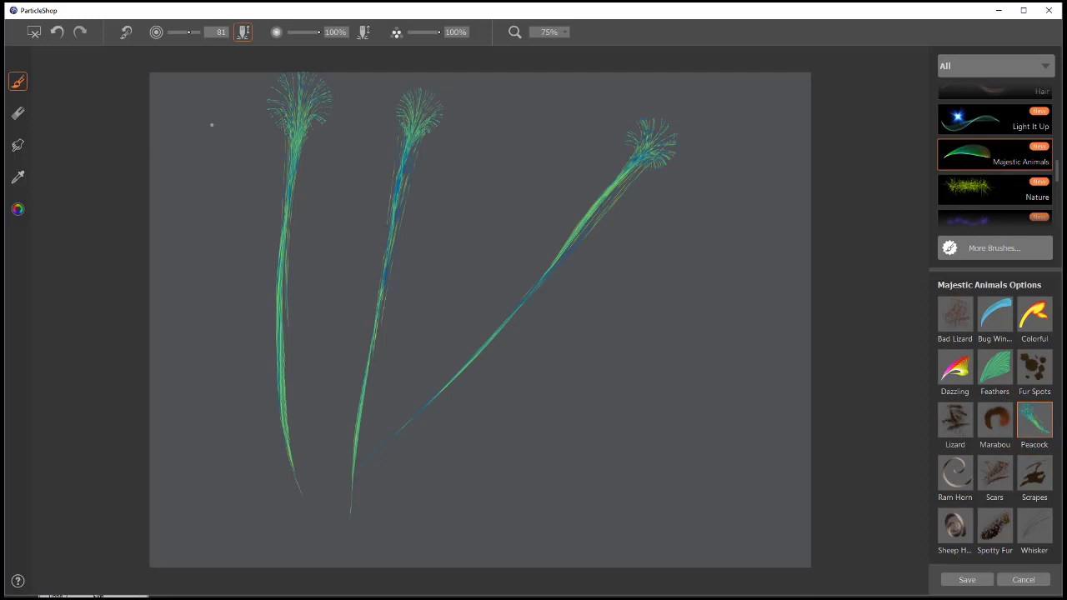
mouse_move(232, 100)
left_mouse_down()
mouse_move(229, 210)
mouse_move(323, 515)
left_mouse_up()
left_click_drag(372, 133, 414, 517)
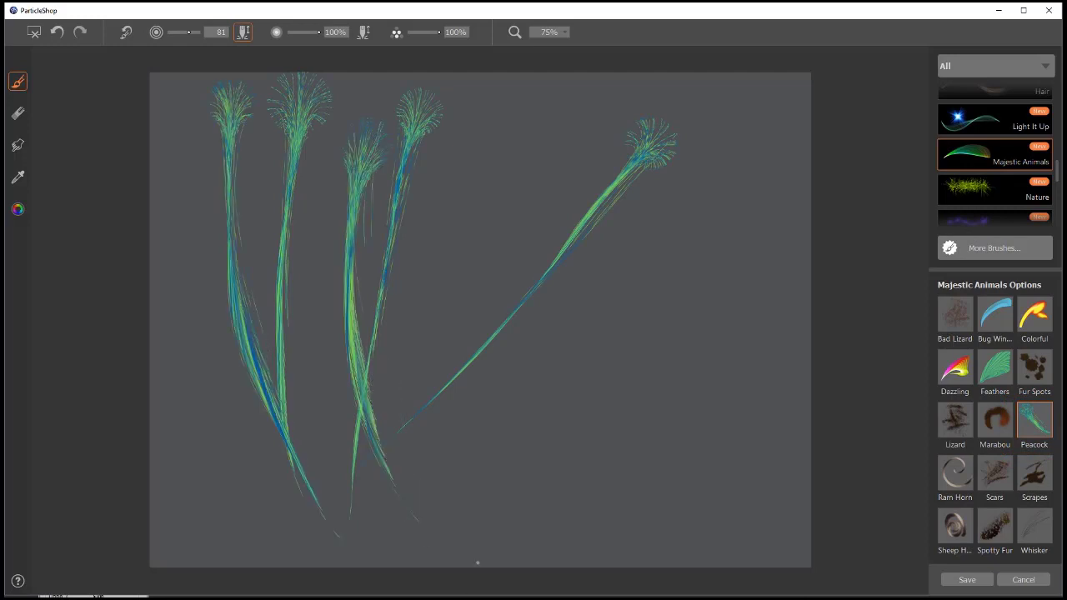
Add five more peacock feathers fanning out across the right half of the canvas and converging toward the lower centre.
left_click_drag(559, 126, 443, 529)
left_click_drag(706, 148, 368, 508)
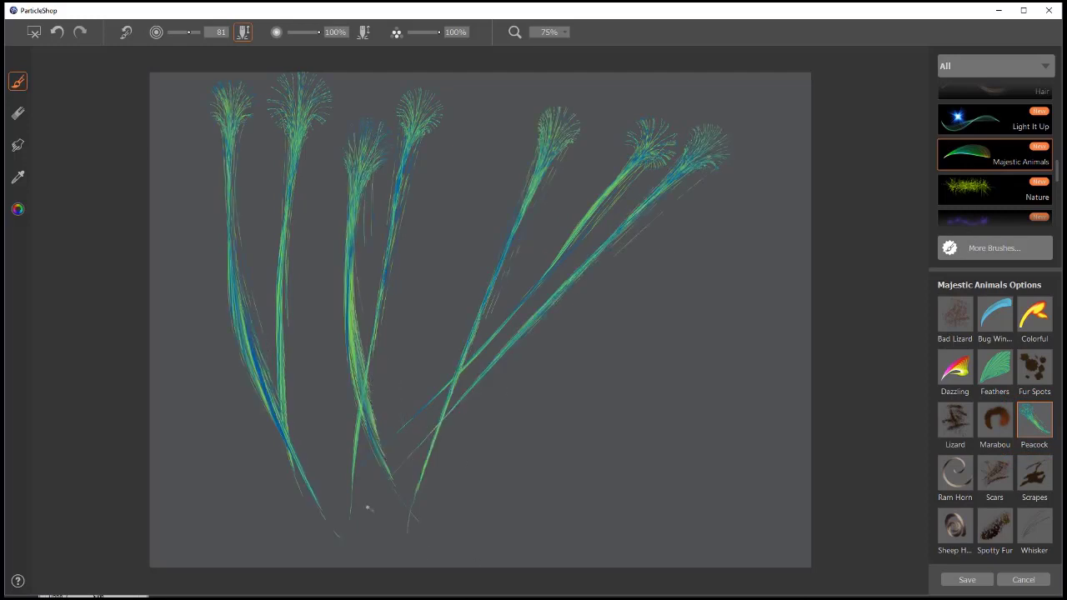
left_click_drag(715, 205, 325, 473)
left_click_drag(746, 257, 294, 512)
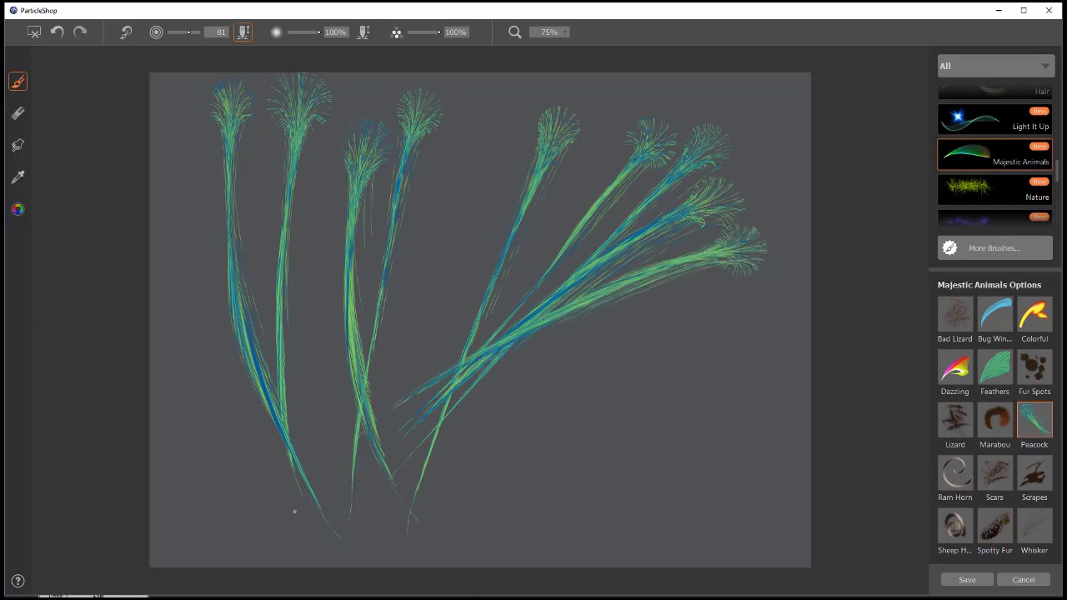
left_click_drag(760, 289, 295, 516)
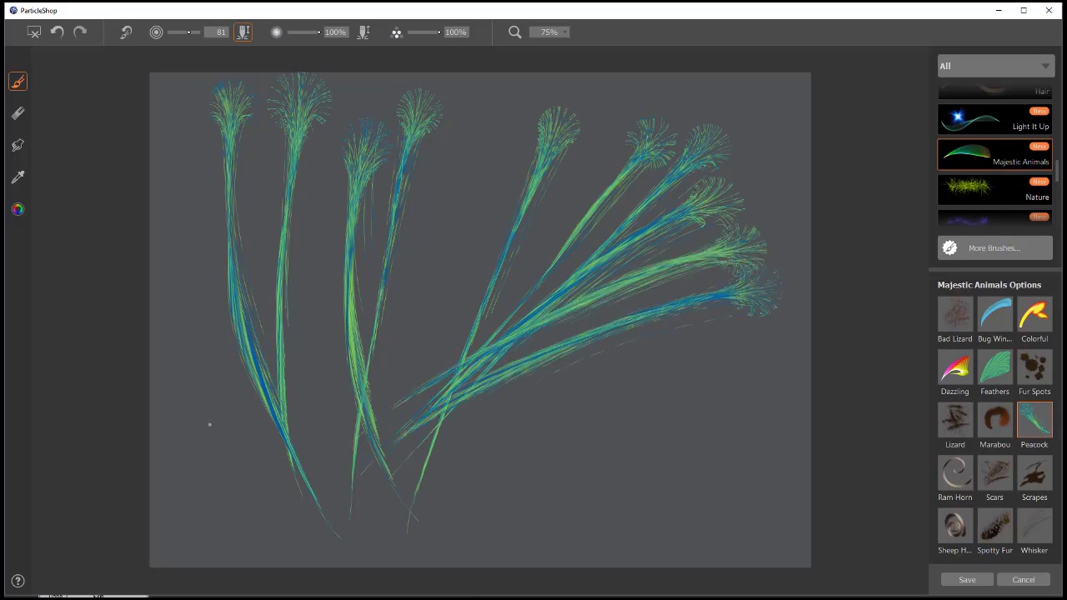